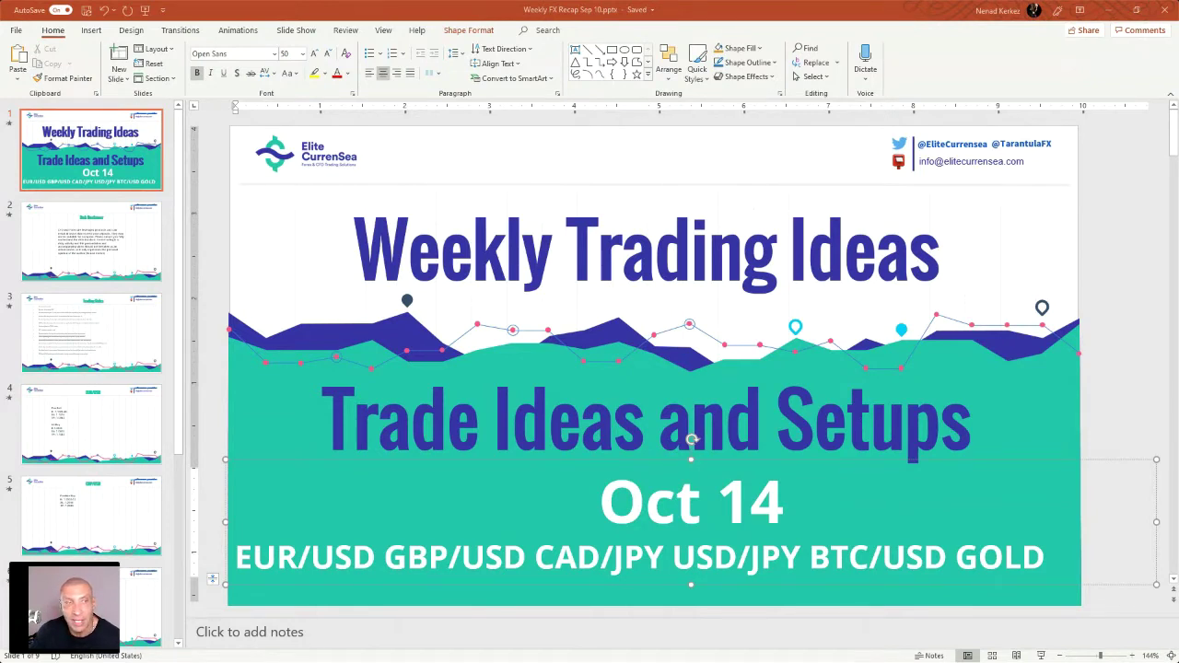
Leave the Weekly Trading Ideas title slide and open slide 2, the Risk Disclaimer.
left_click(72, 237)
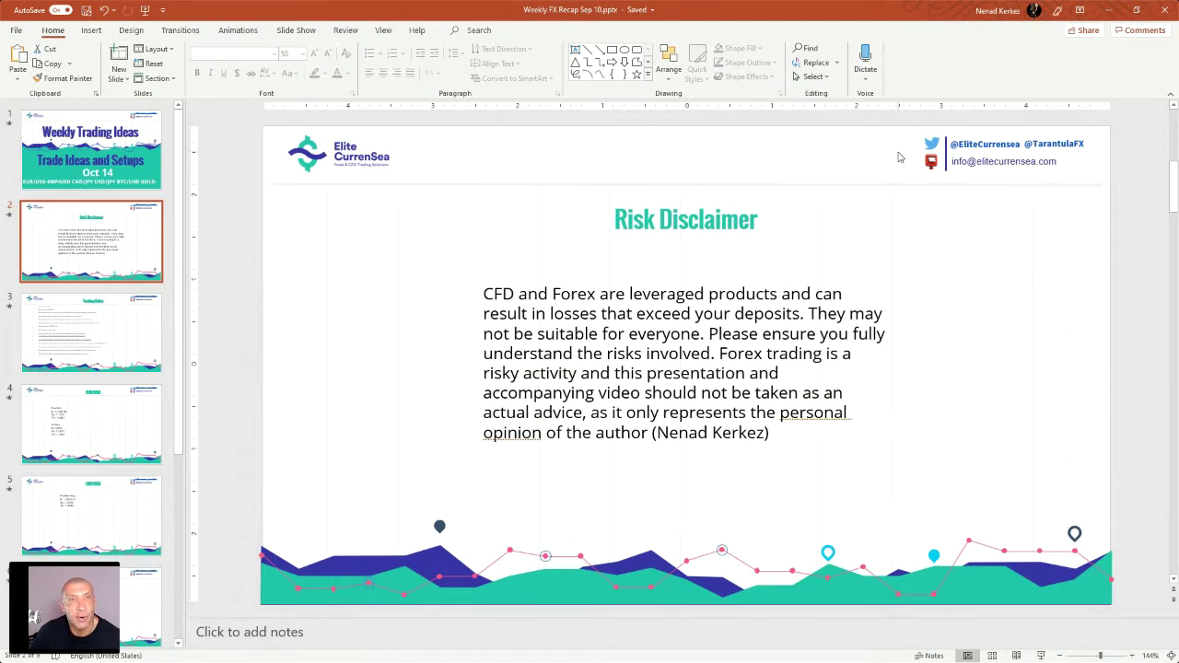
Move past the Trading Rules slide to the EUR/USD trade ideas slide (slide 4).
left_click(150, 353)
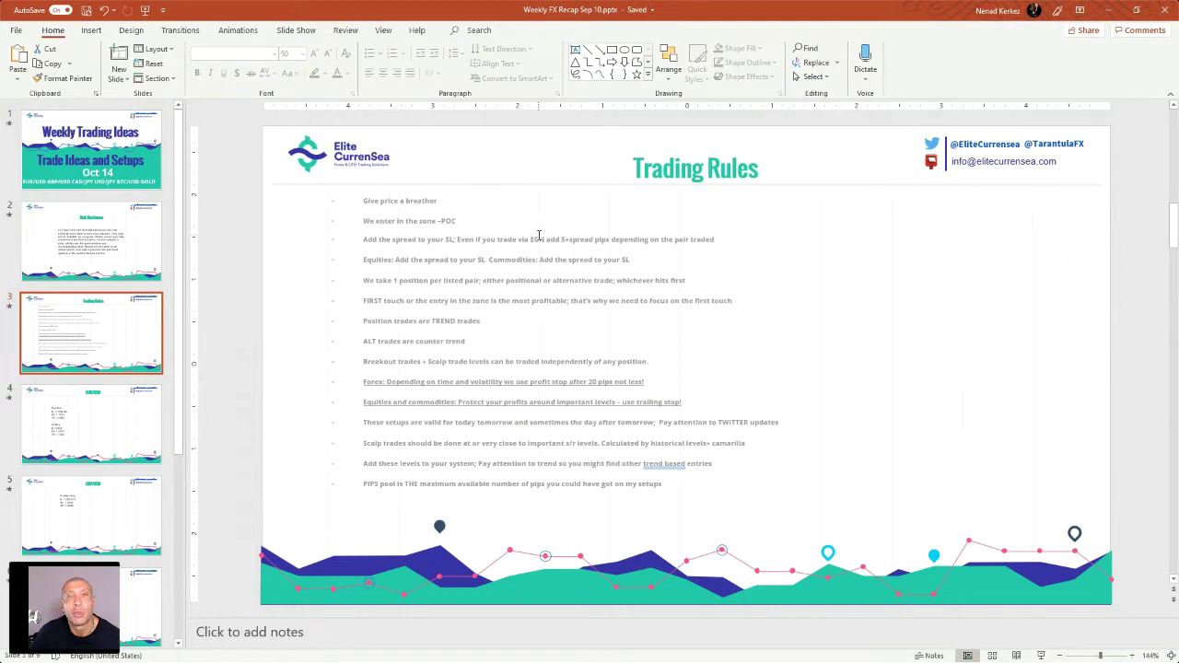
left_click(153, 403)
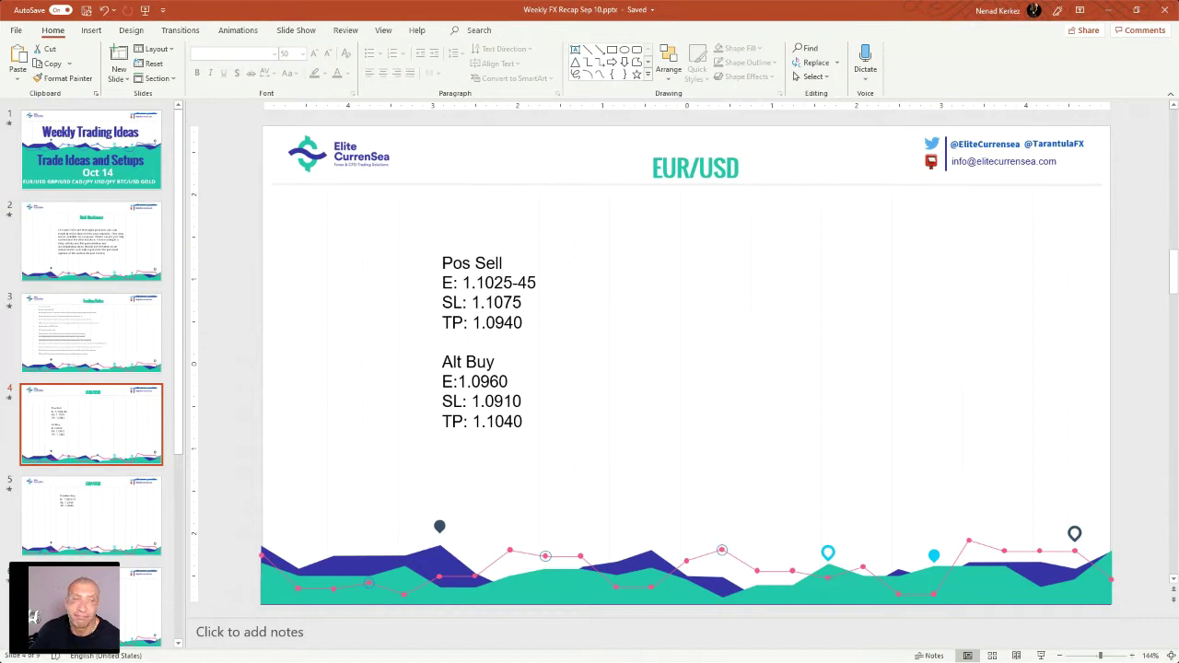
Review the EURUSD H4 chart in MetaTrader 4, then return to PowerPoint.
key("alt+Tab")
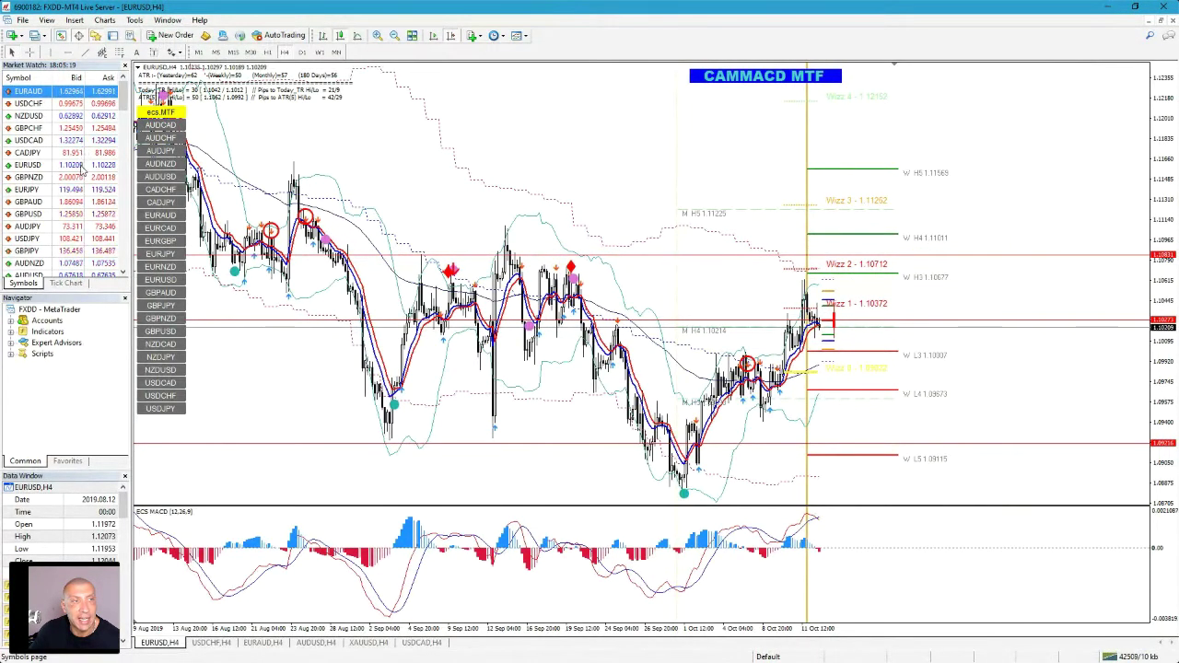
left_click(27, 164)
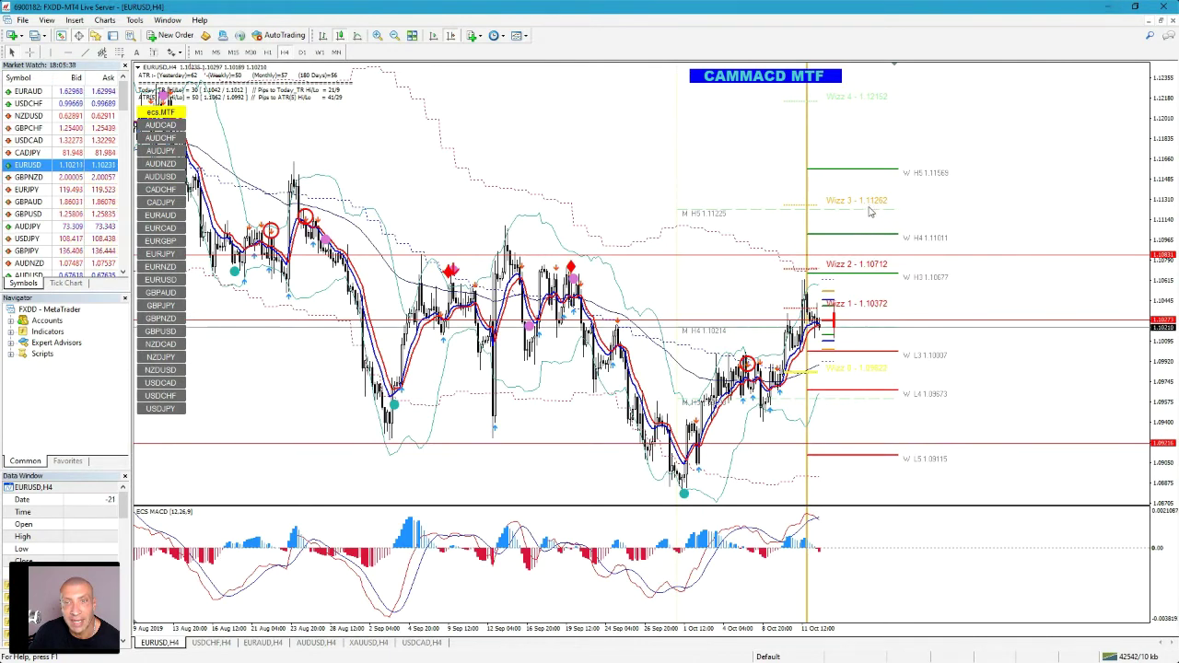
left_click(1110, 7)
Change the EUR/USD Pos Sell entry from 1.1025-45 to 1.1125-45.
left_click(496, 283)
key("BackSpace")
type("1")
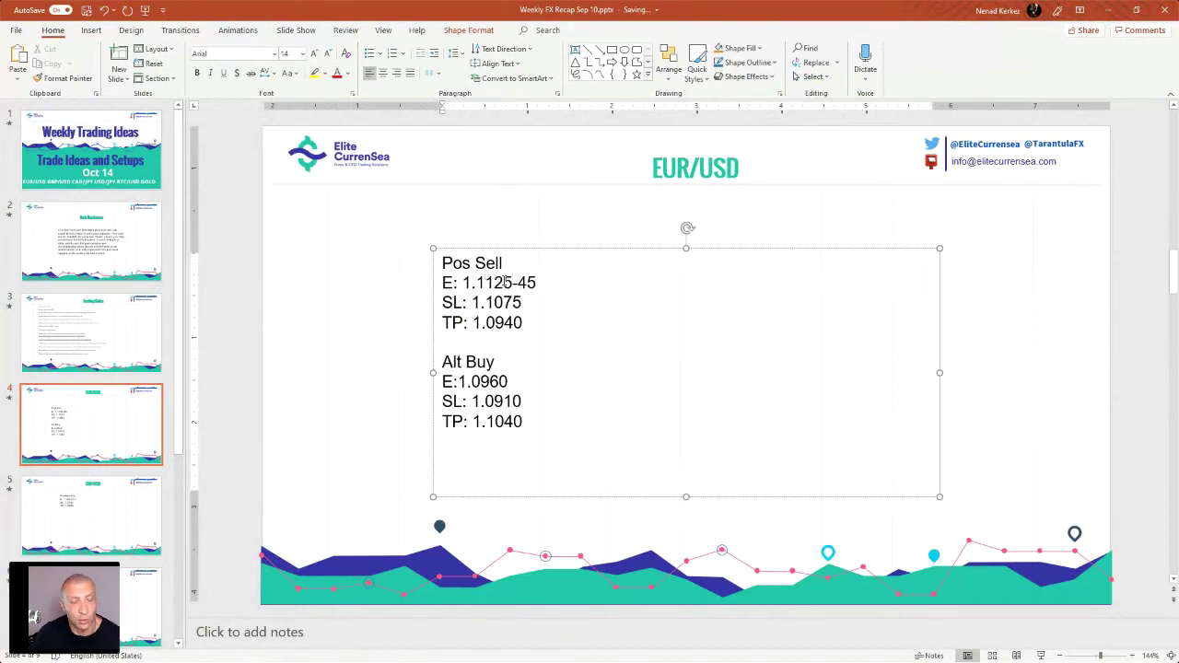
Update the EUR/USD Pos Sell to entry 1.1115-35, SL 1.1065, TP 1.0980.
left_click(505, 283)
key("BackSpace")
type("1")
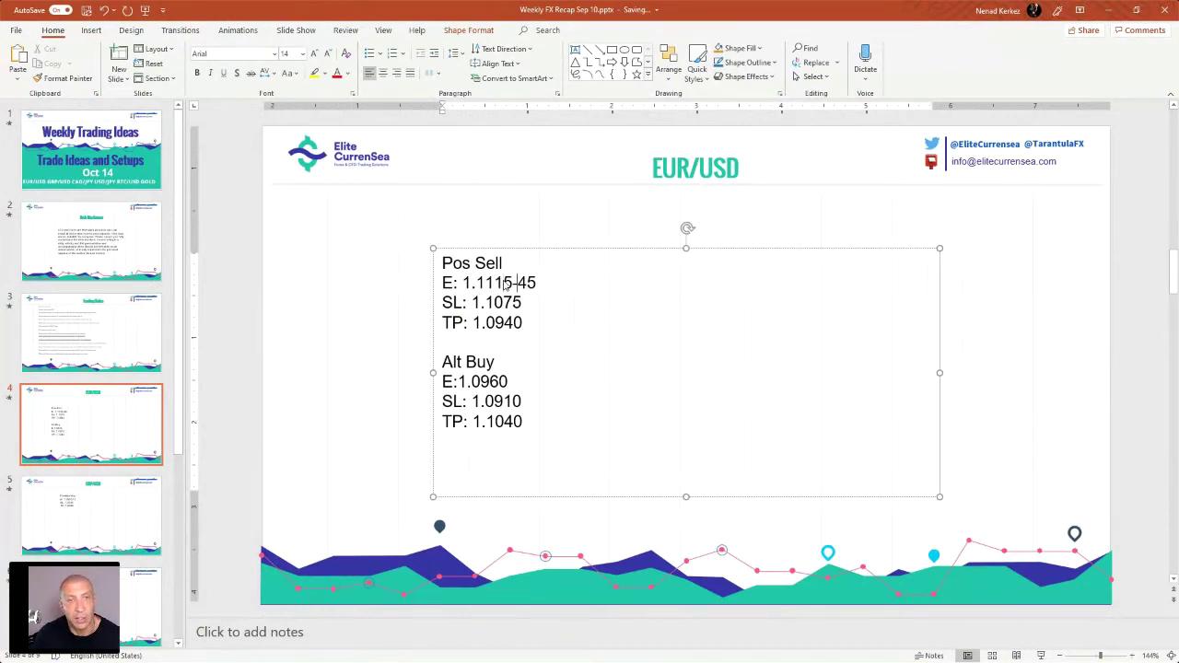
key("BackSpace")
type("3")
key("Down")
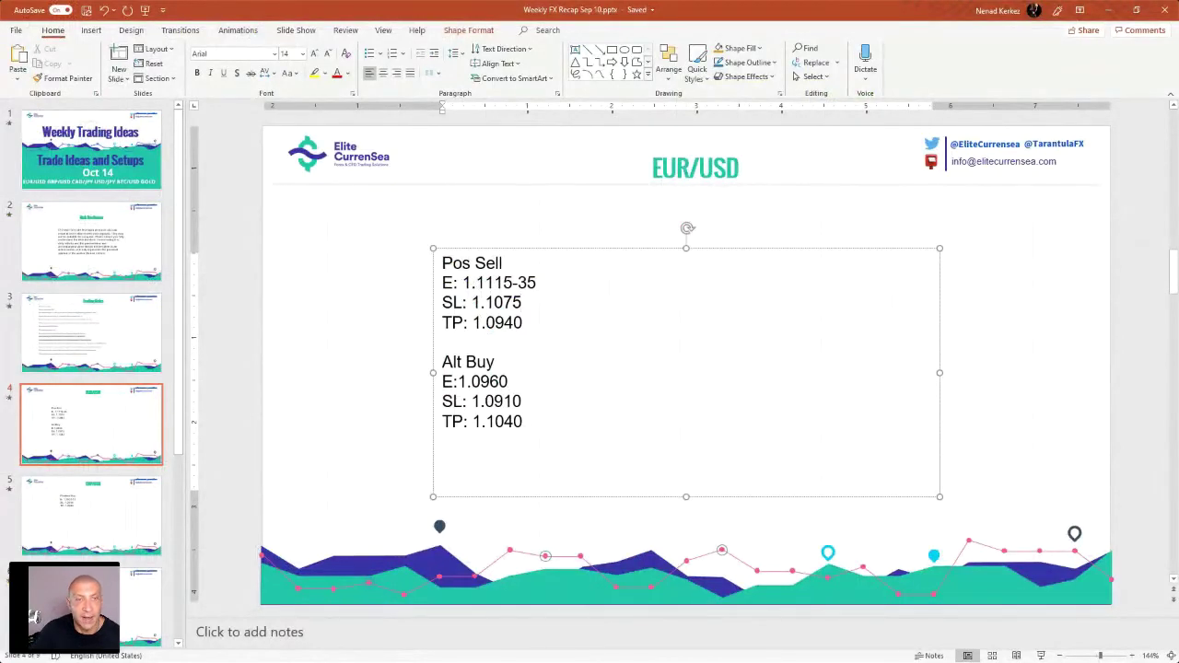
key("BackSpace")
key("BackSpace")
type("65")
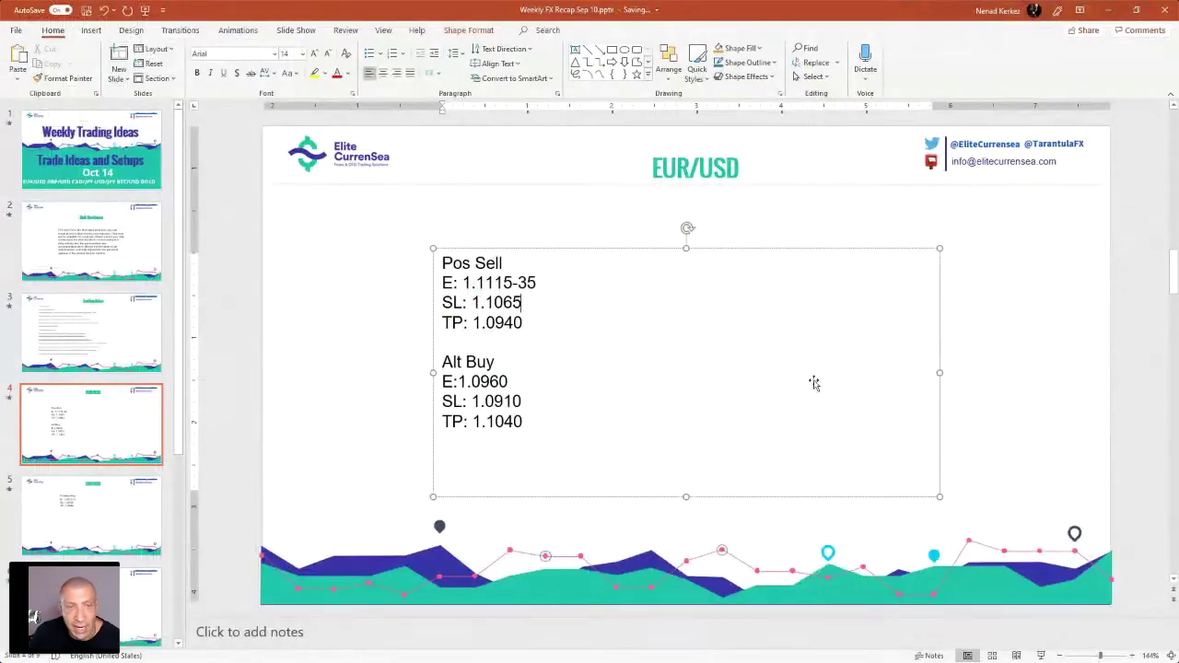
key("BackSpace")
type("8")
key("Down")
Update the EUR/USD Alt Buy to entry 1.0980, SL 1.0930, TP 1.1125.
key("BackSpace")
type("8")
key("Down")
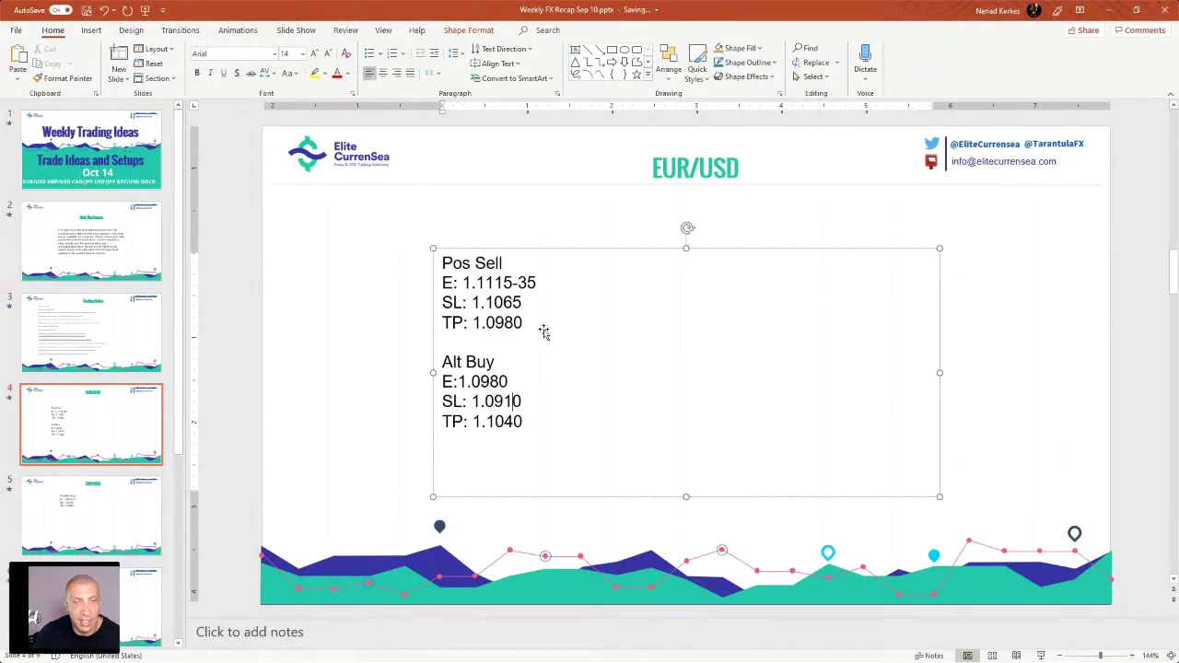
key("Delete")
type("3")
key("Down")
key("BackSpace")
type("1")
key("Delete")
type("2")
key("Delete")
type("5")
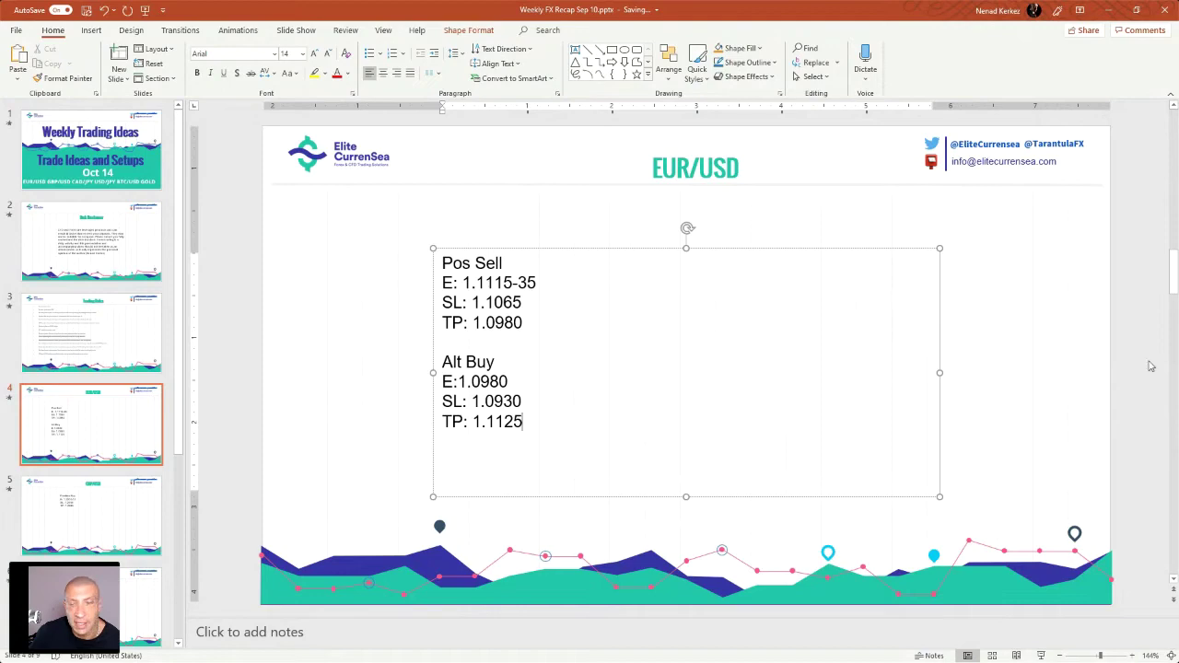
key("alt+Tab")
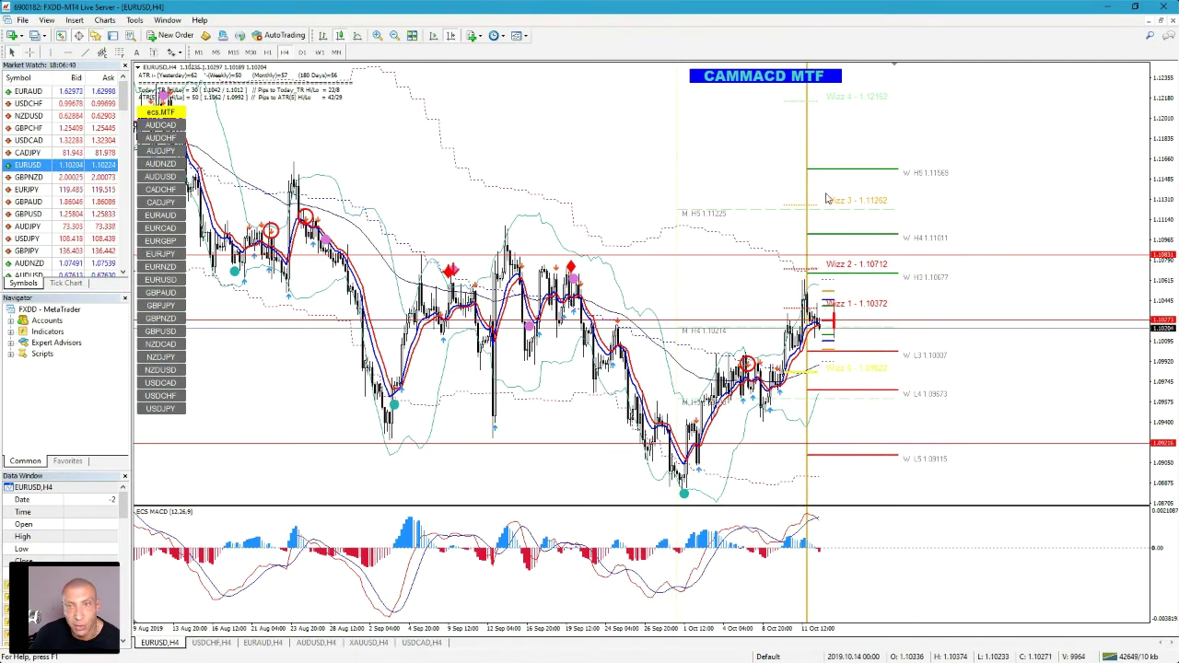
Minimize MetaTrader 4 once the EURUSD H4 chart has fully loaded.
left_click(1109, 11)
Open the GBP/USD slide and load GBPUSD onto the MetaTrader 4 H4 chart.
left_click(157, 512)
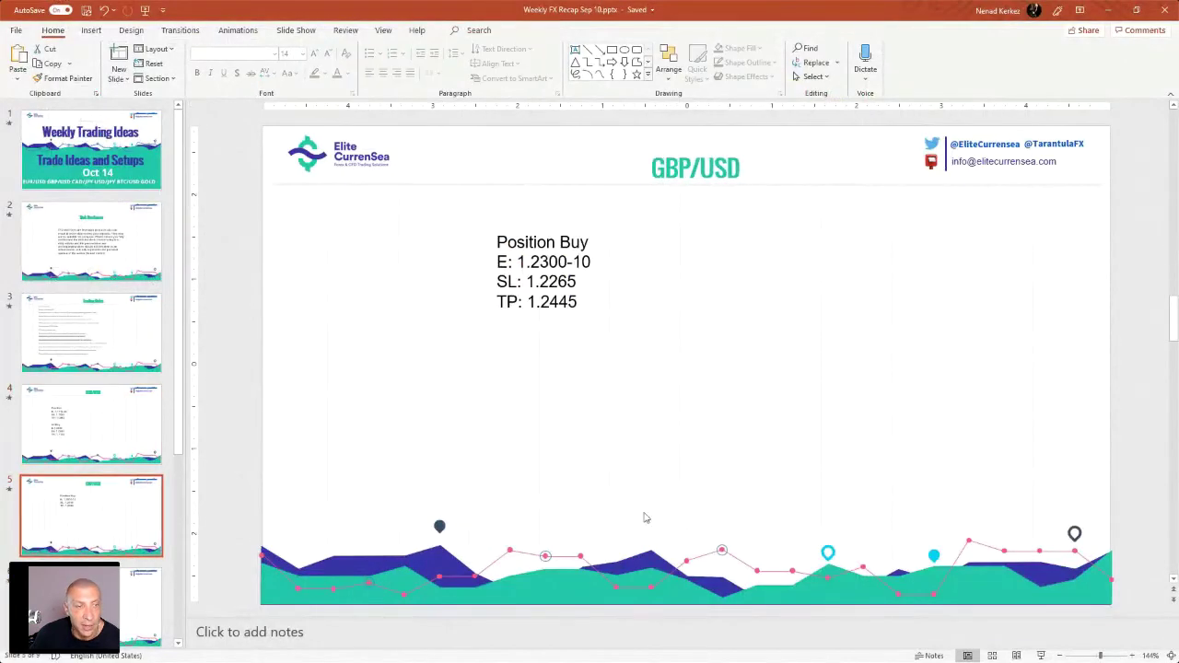
key("alt+Tab")
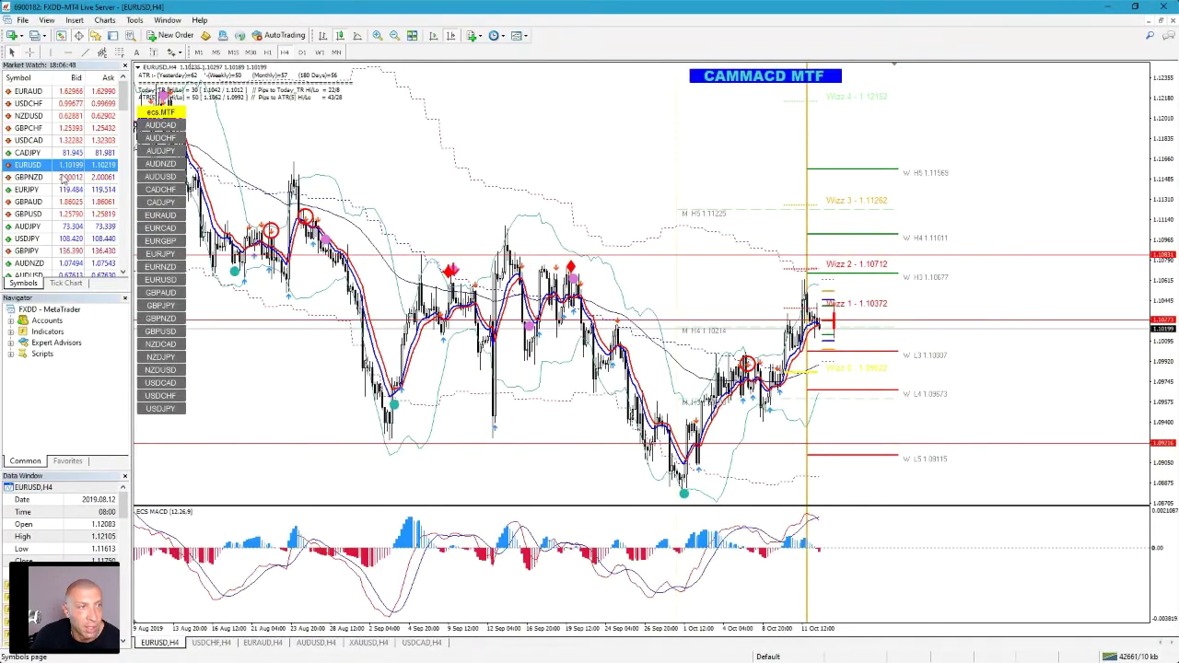
left_click(63, 214)
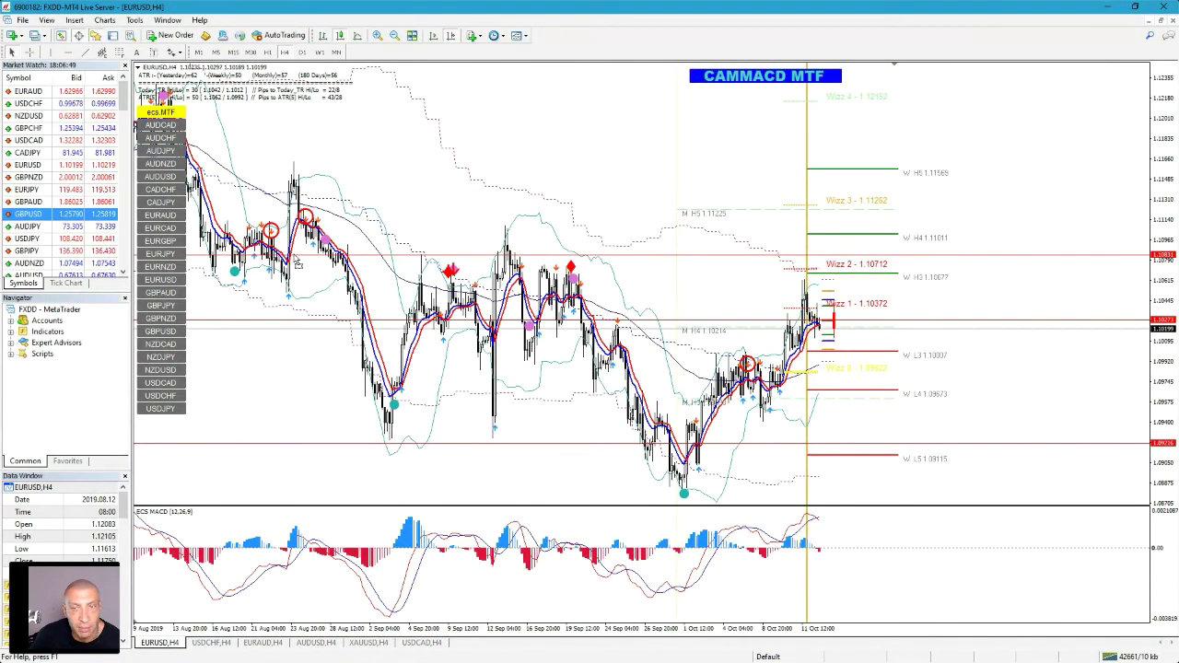
left_click_drag(297, 262, 290, 258)
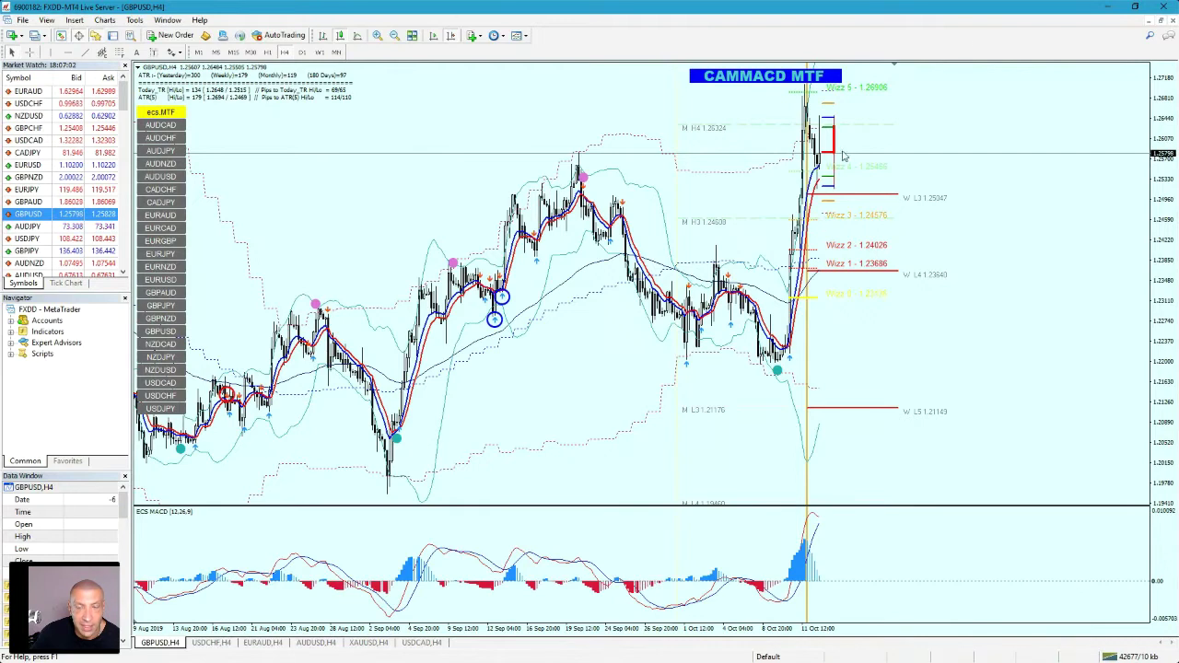
left_click(1101, 9)
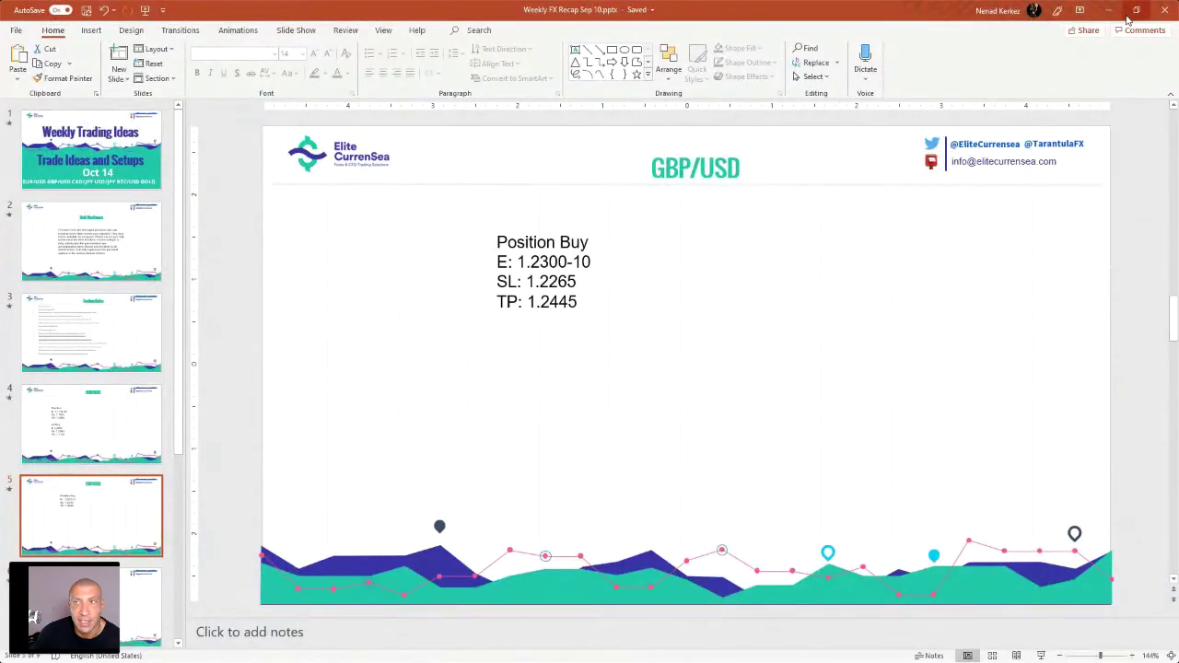
key("alt+Tab")
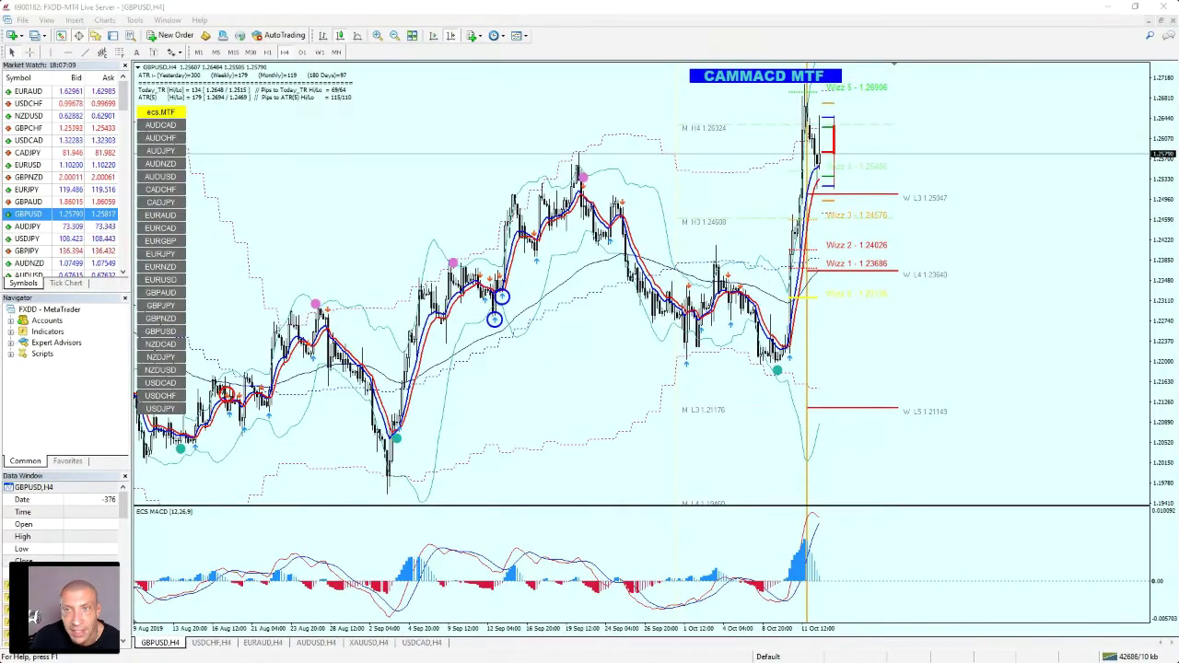
key("alt+Tab")
Change the GBP/USD Position Buy entry to 1.2450-17.
left_click(548, 263)
key("BackSpace")
type("460-10")
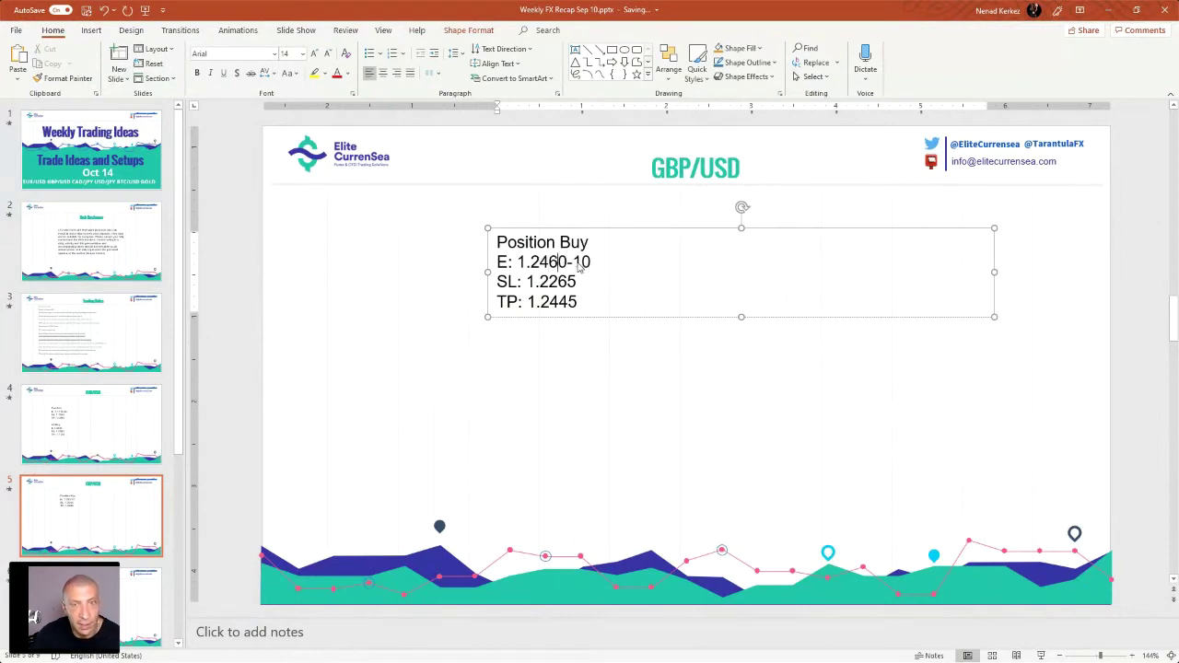
key("BackSpace")
type("5")
left_click(582, 261)
key("Delete")
type("7")
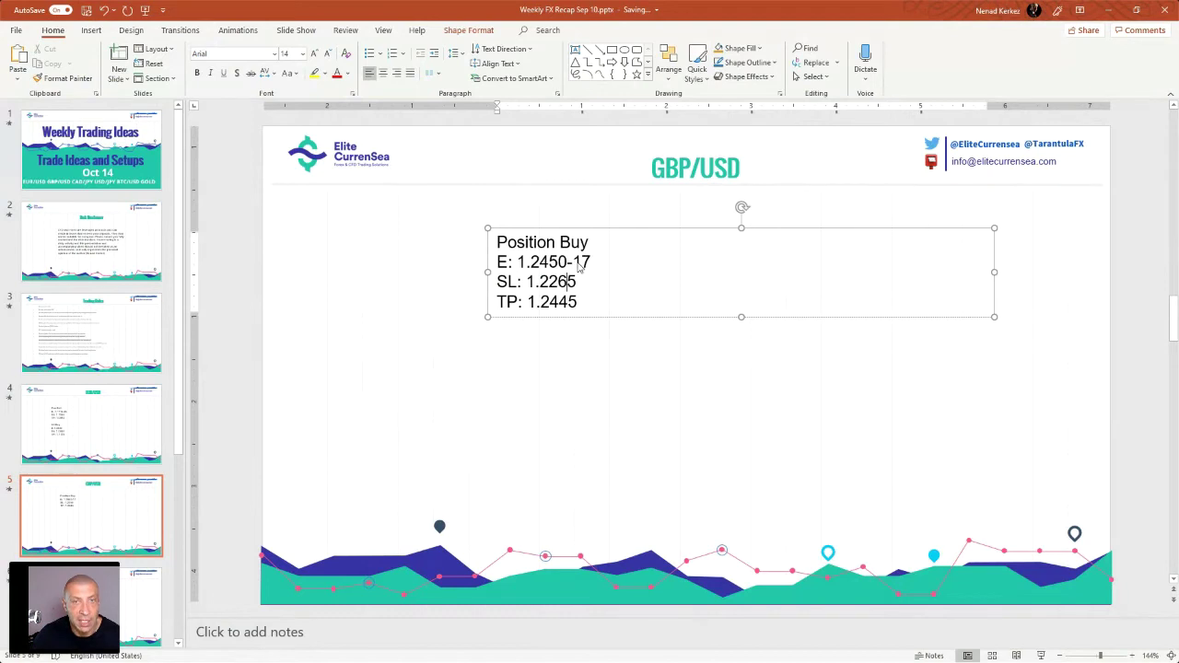
Set the GBP/USD stop loss to 1.2400 and take profit to 1.2660.
key("Delete")
key("Delete")
key("Delete")
type("400")
key("Down")
key("Delete")
key("Delete")
key("BackSpace")
type("660")
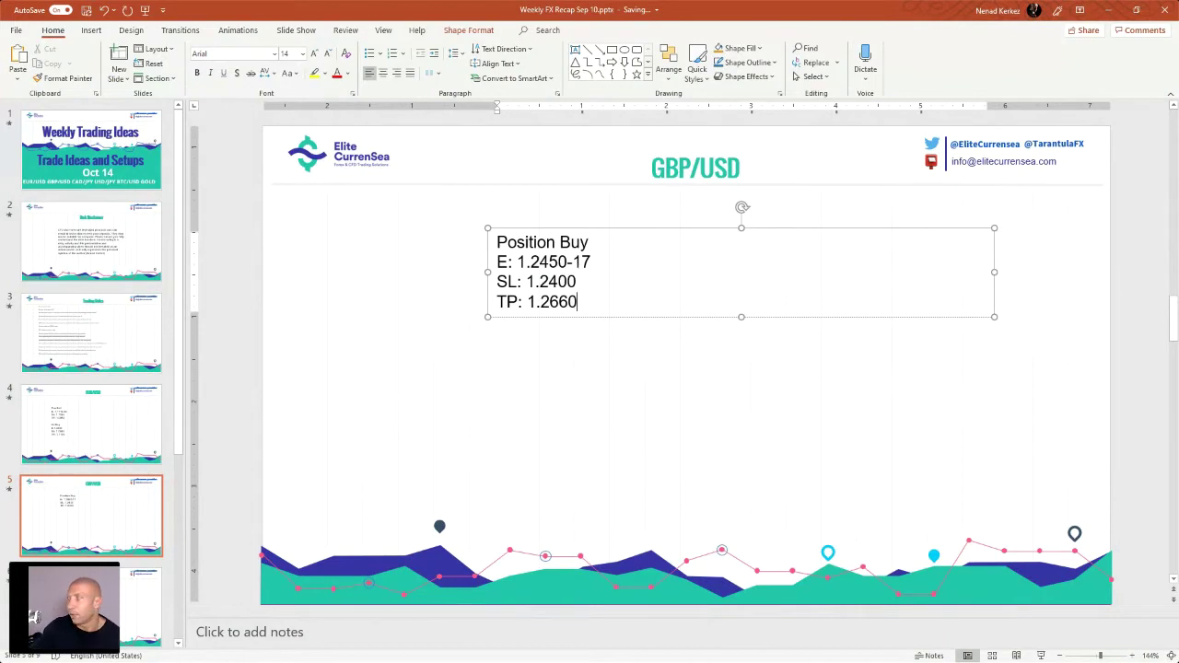
key("alt+Tab")
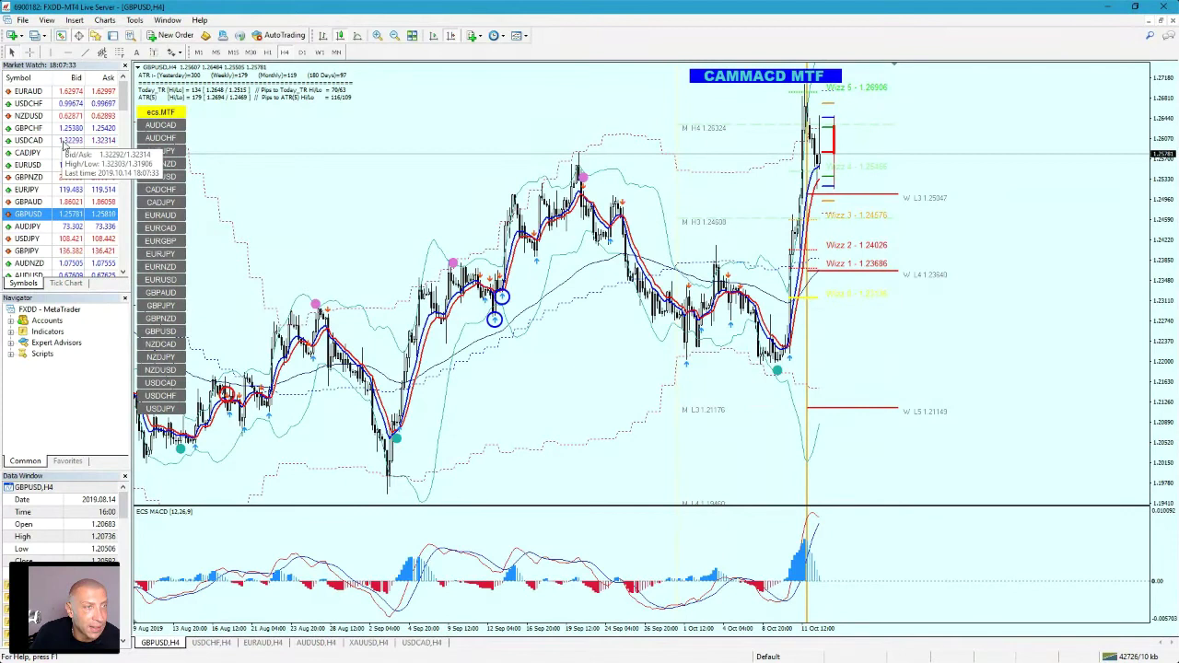
Load AUDUSD onto the MetaTrader 4 H4 chart, review it, and minimize the window.
scroll(65, 143, "down", 2)
left_click(75, 203)
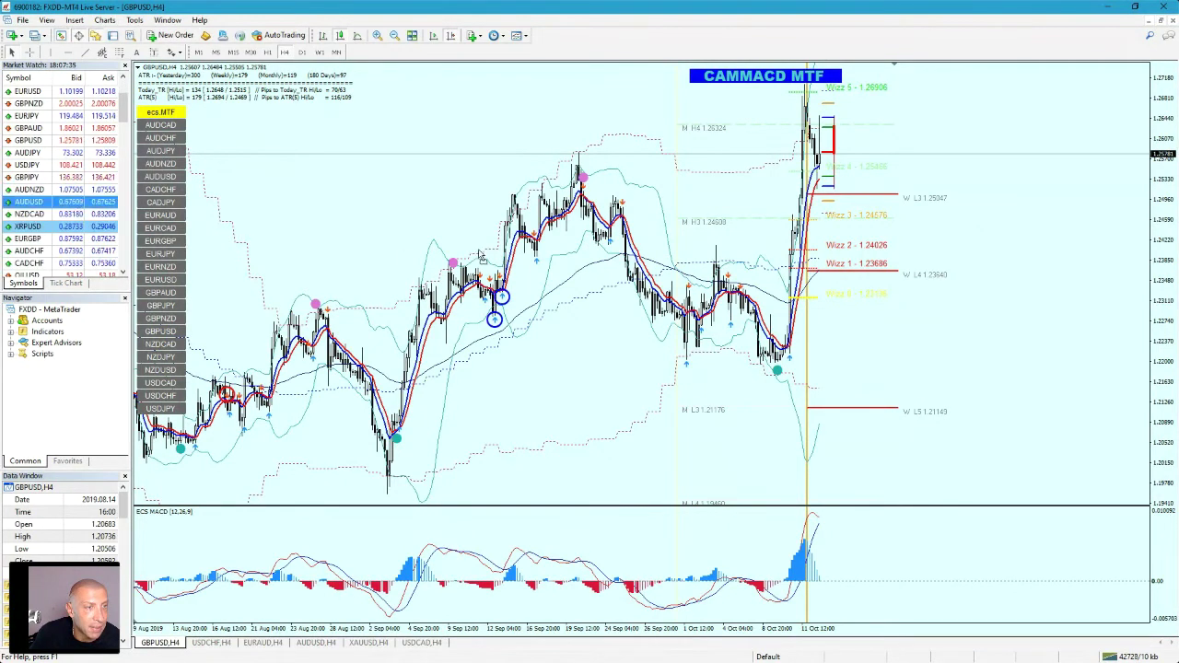
left_click_drag(479, 256, 479, 256)
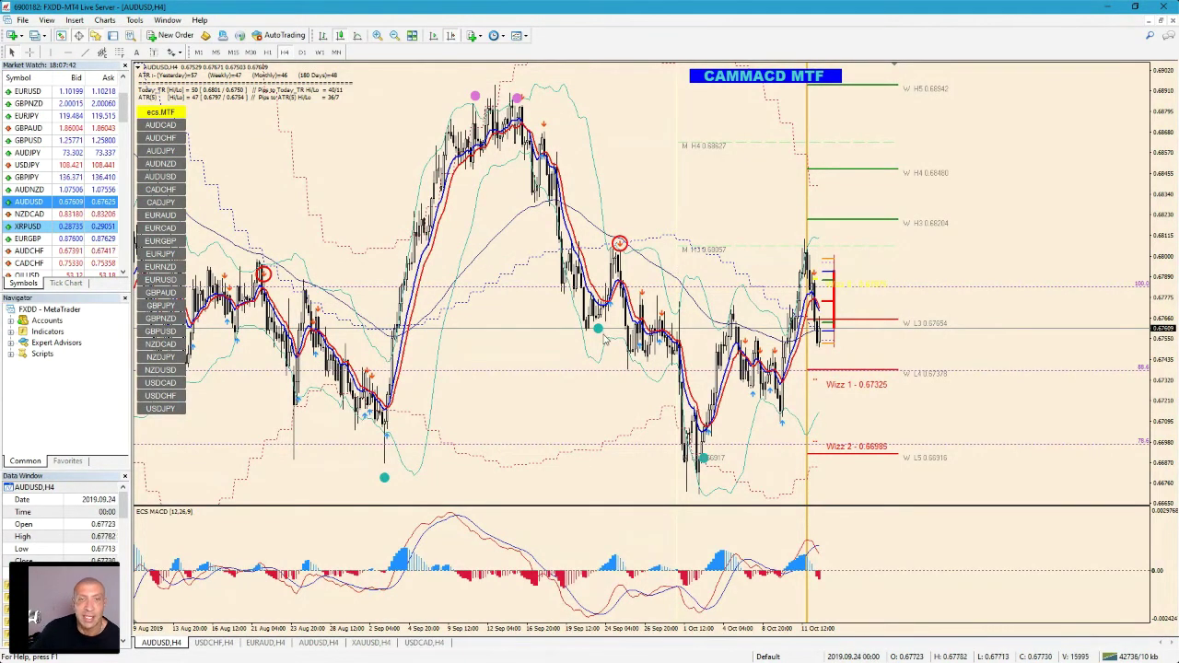
scroll(547, 395, "up", 5)
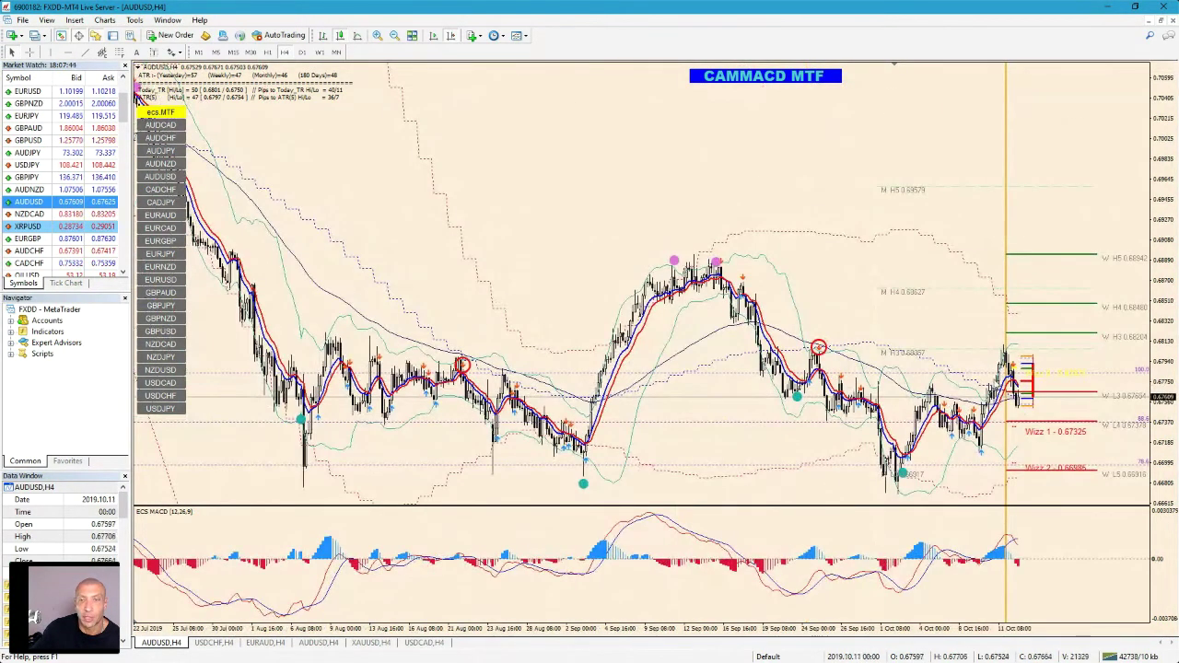
scroll(917, 352, "down", 3)
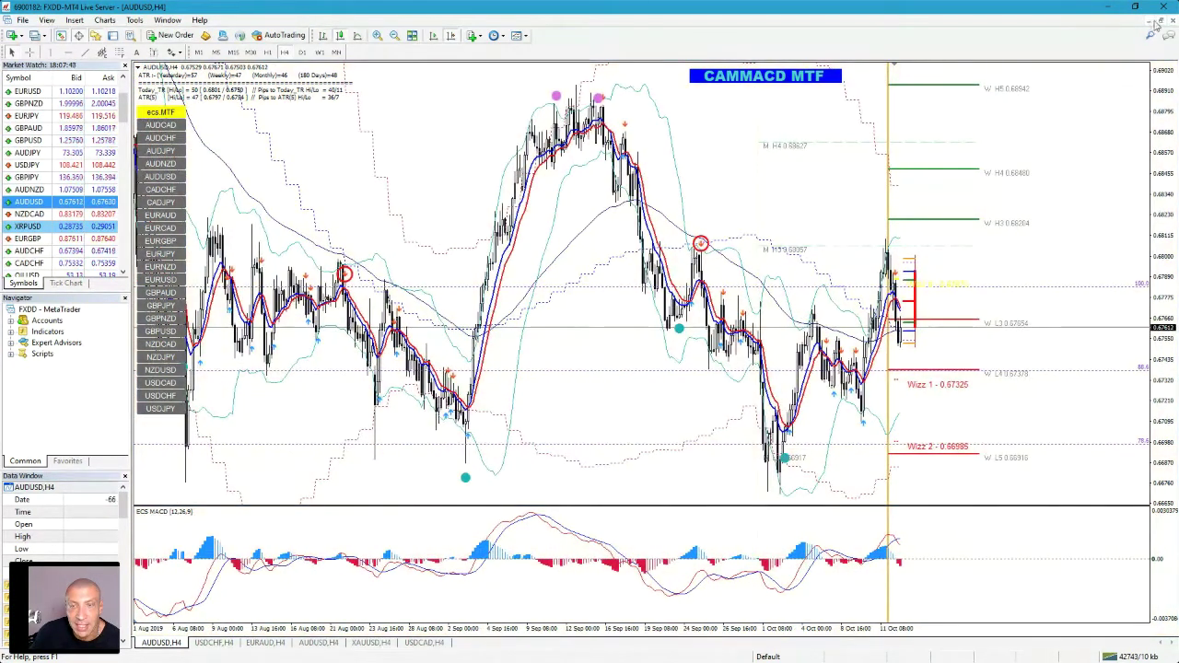
left_click(1107, 8)
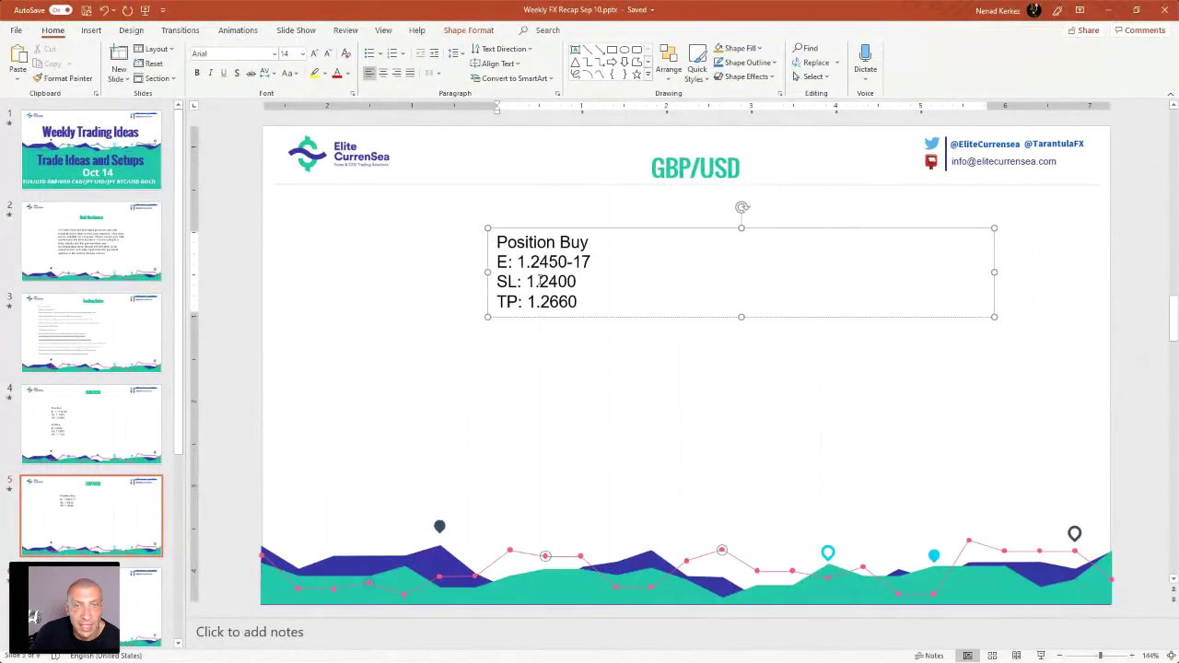
On the AUD/USD slide, change the Position Sell entry to 0.6800-10.
left_click(138, 598)
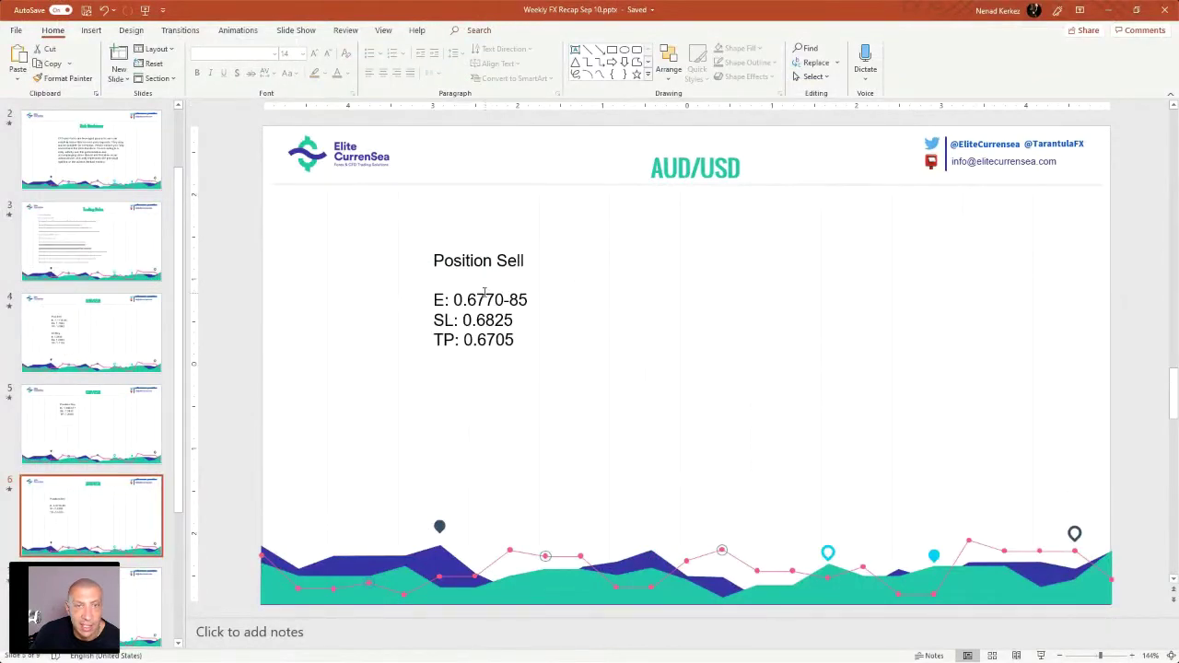
left_click(489, 299)
key("BackSpace")
key("BackSpace")
type("00")
key("BackSpace")
type("8")
left_click(506, 297)
key("Delete")
type("10")
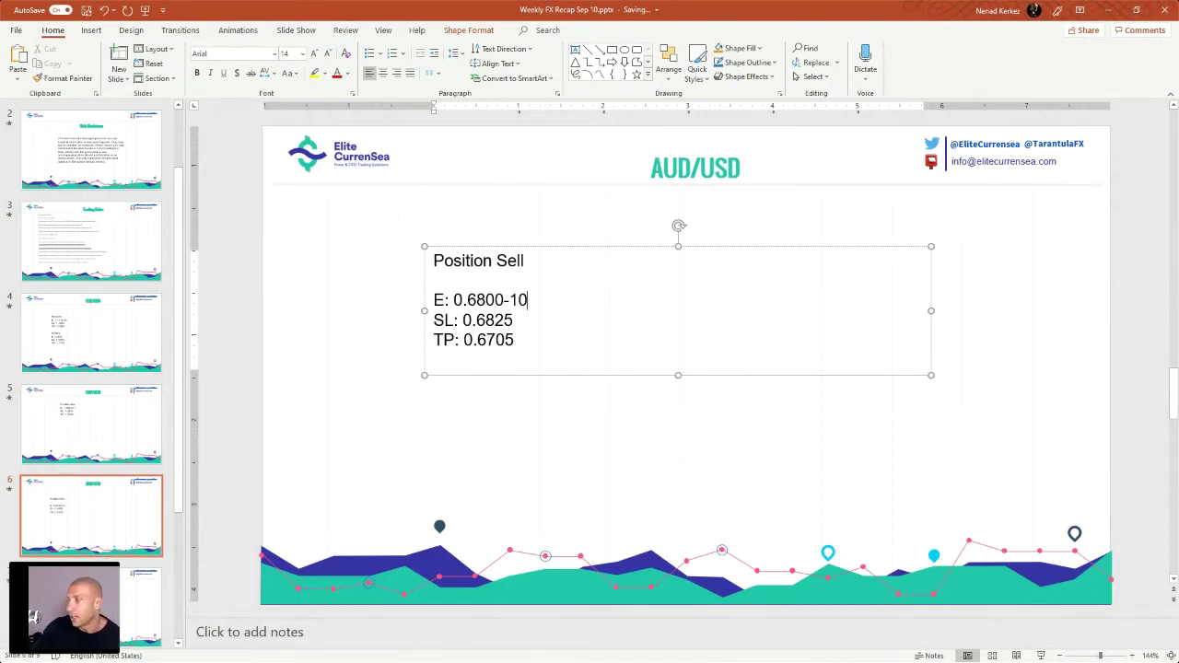
Check the AUDUSD chart, then set the AUD/USD stop loss to 0.6850.
key("alt+Tab")
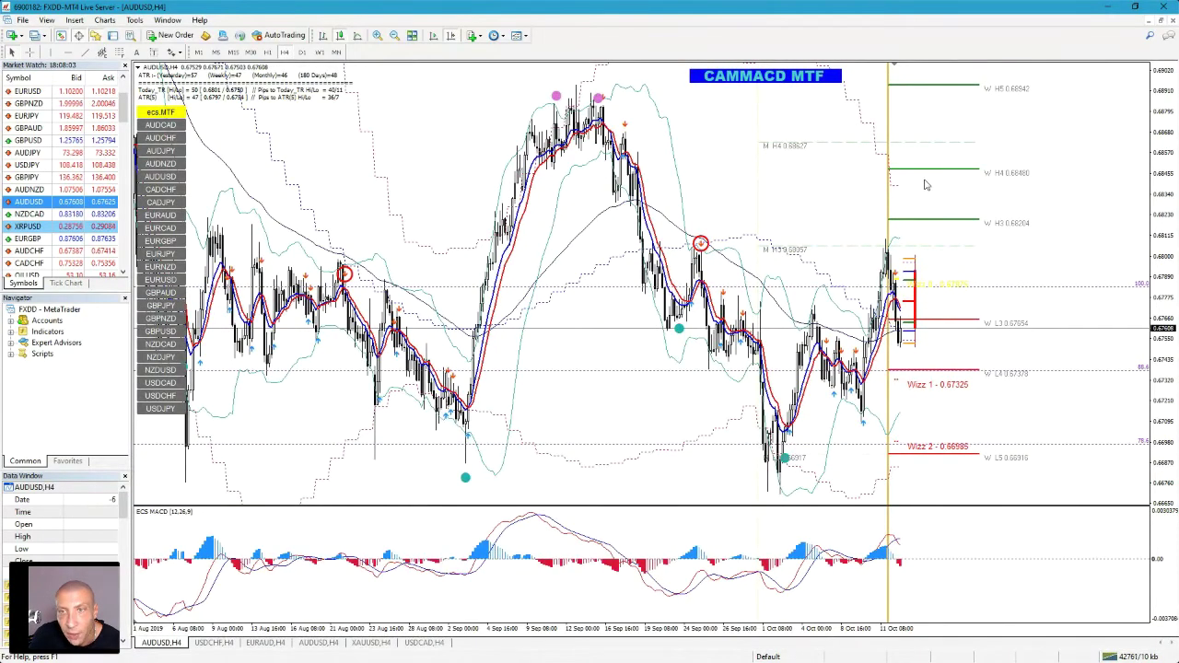
left_click(1121, 12)
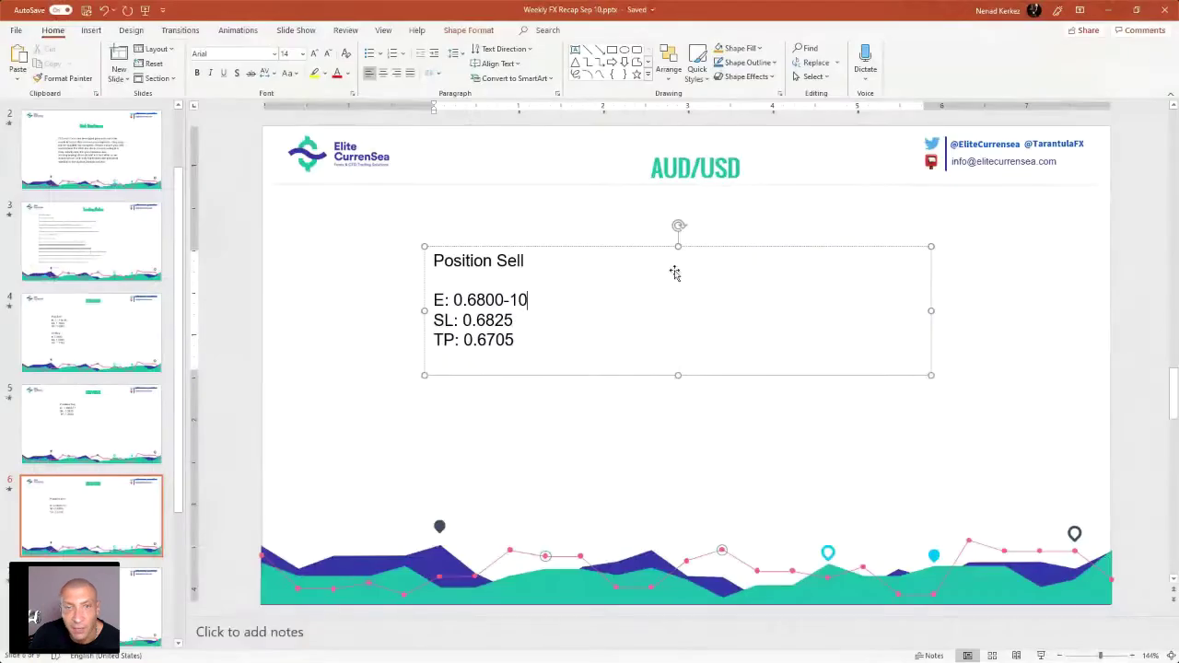
key("BackSpace")
key("BackSpace")
type("50")
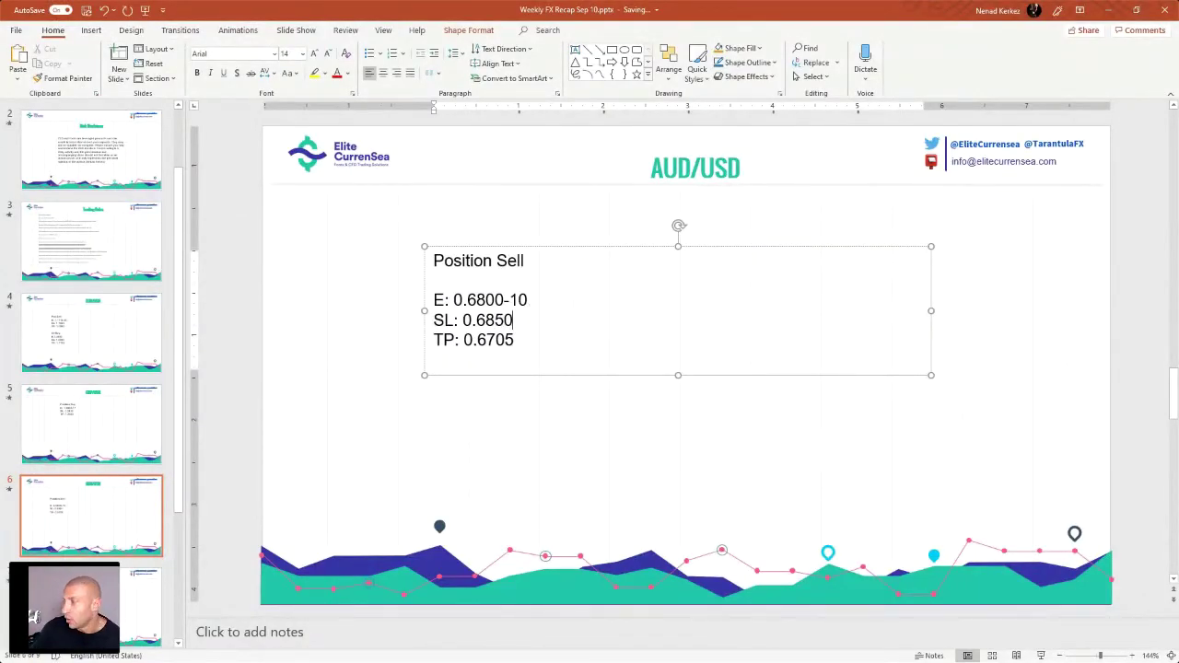
Recheck the AUDUSD chart and set the AUD/USD take profit to 0.6690.
key("alt+Tab")
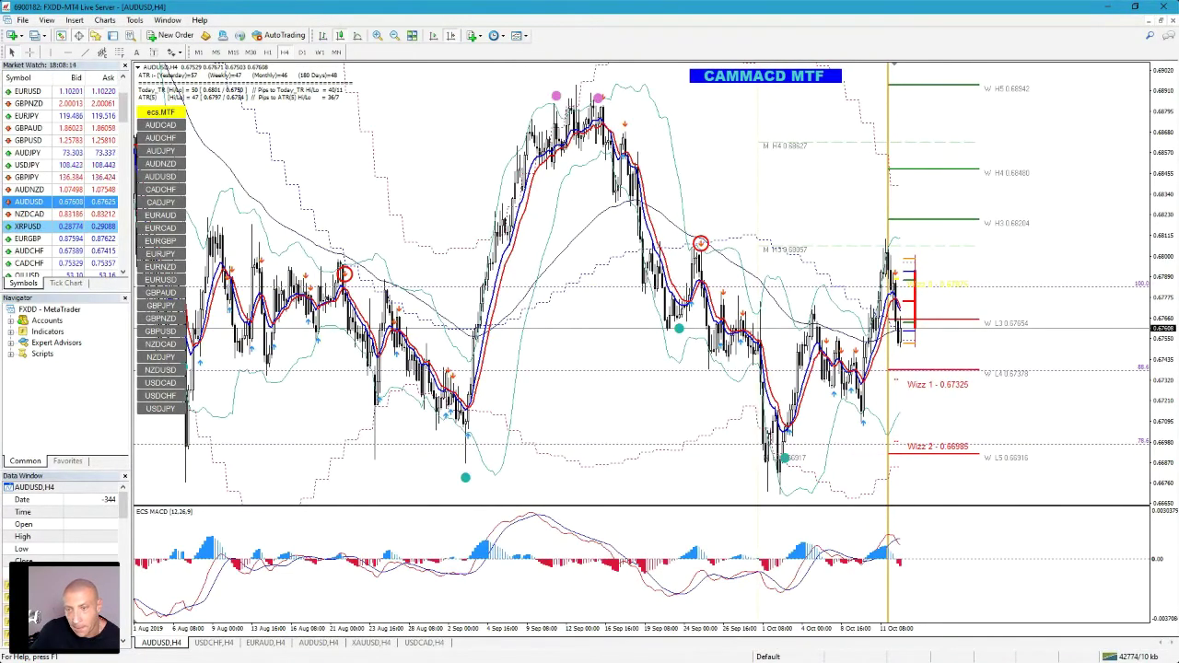
key("alt+Tab")
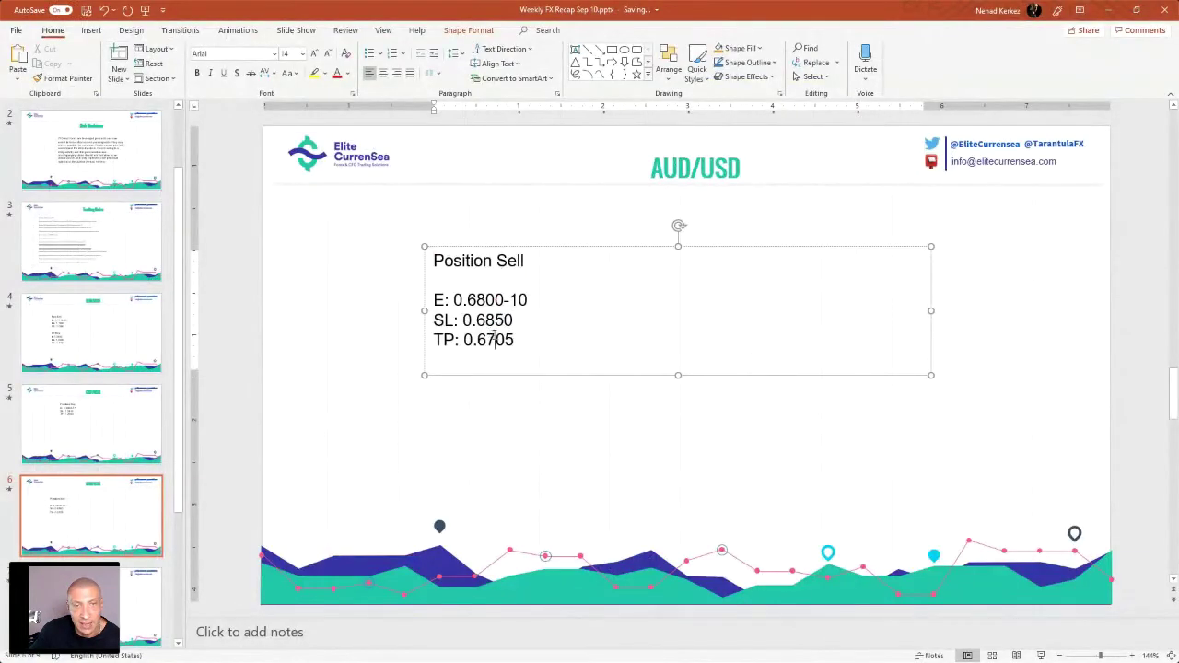
key("BackSpace")
type("698")
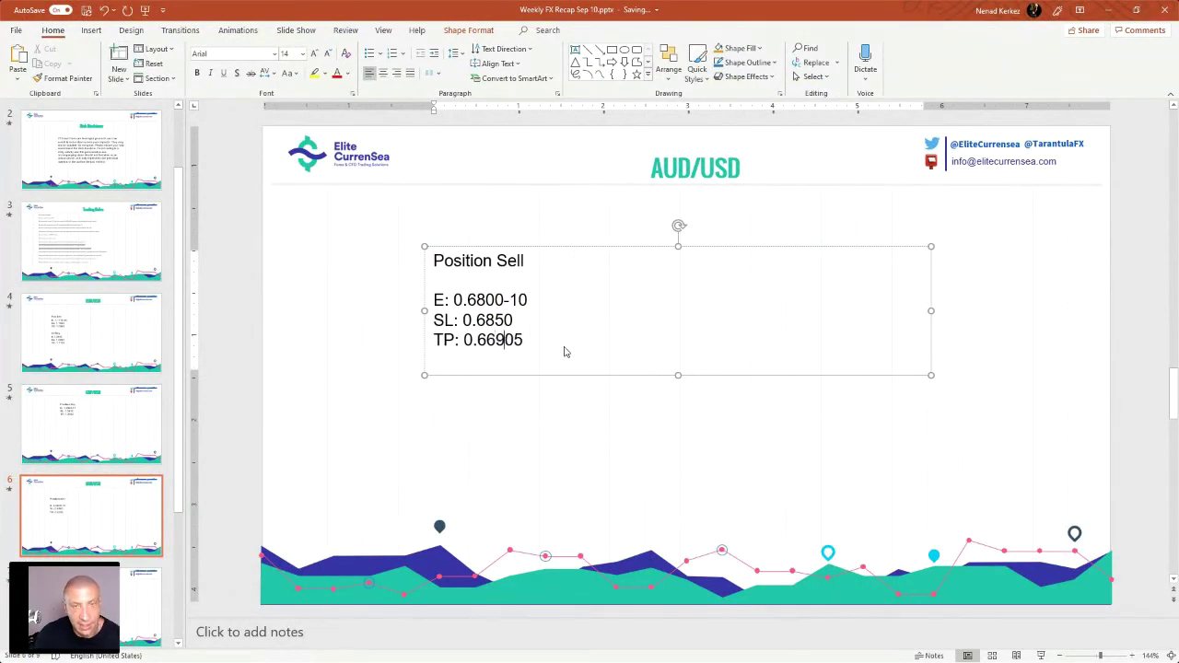
key("Delete")
key("Delete")
key("BackSpace")
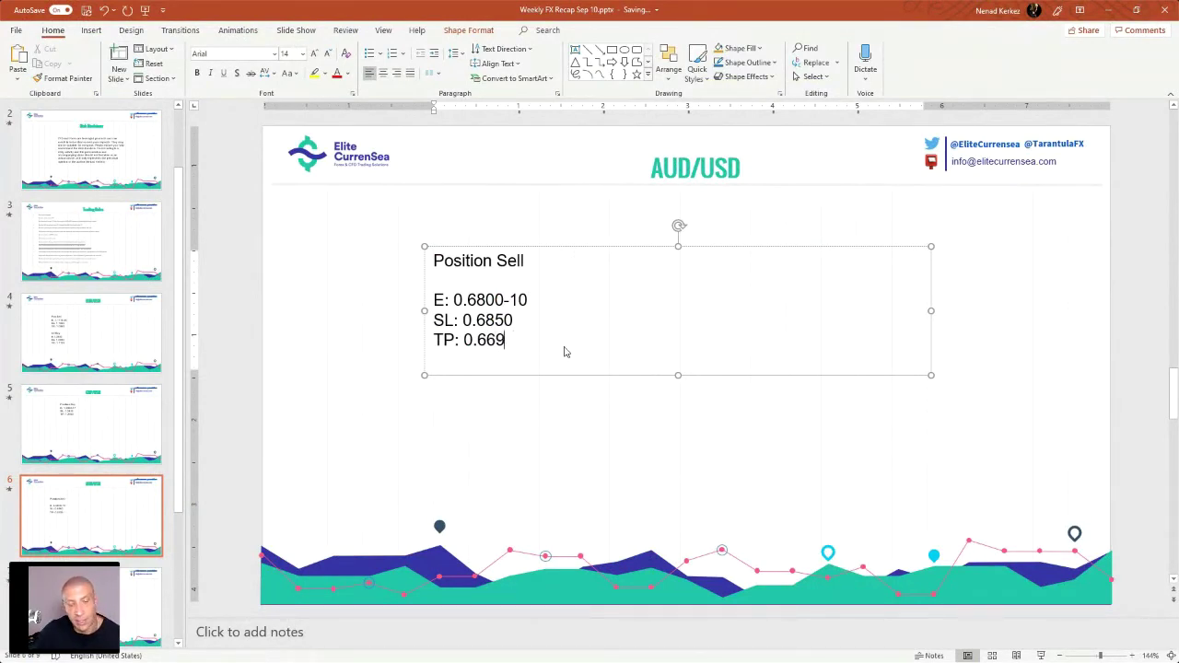
type("0")
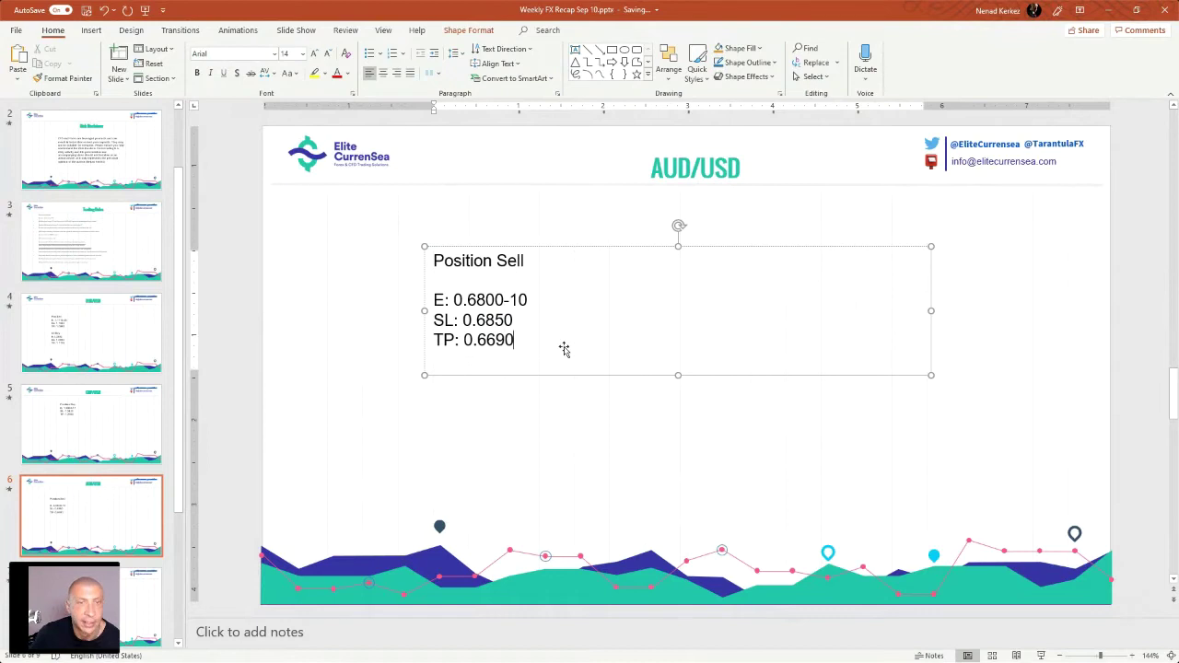
left_click(155, 603)
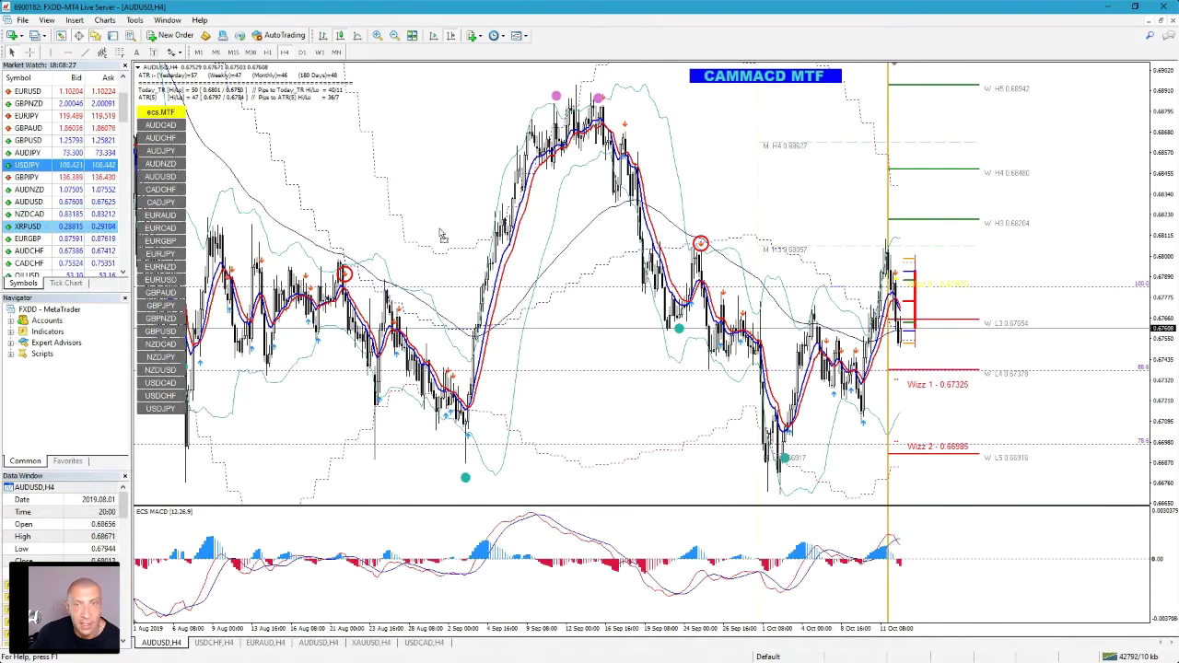
Switch the MT4 chart to USDJPY and set the USD/JPY sell entry to 108.00-15, SL 107.50.
key("Return")
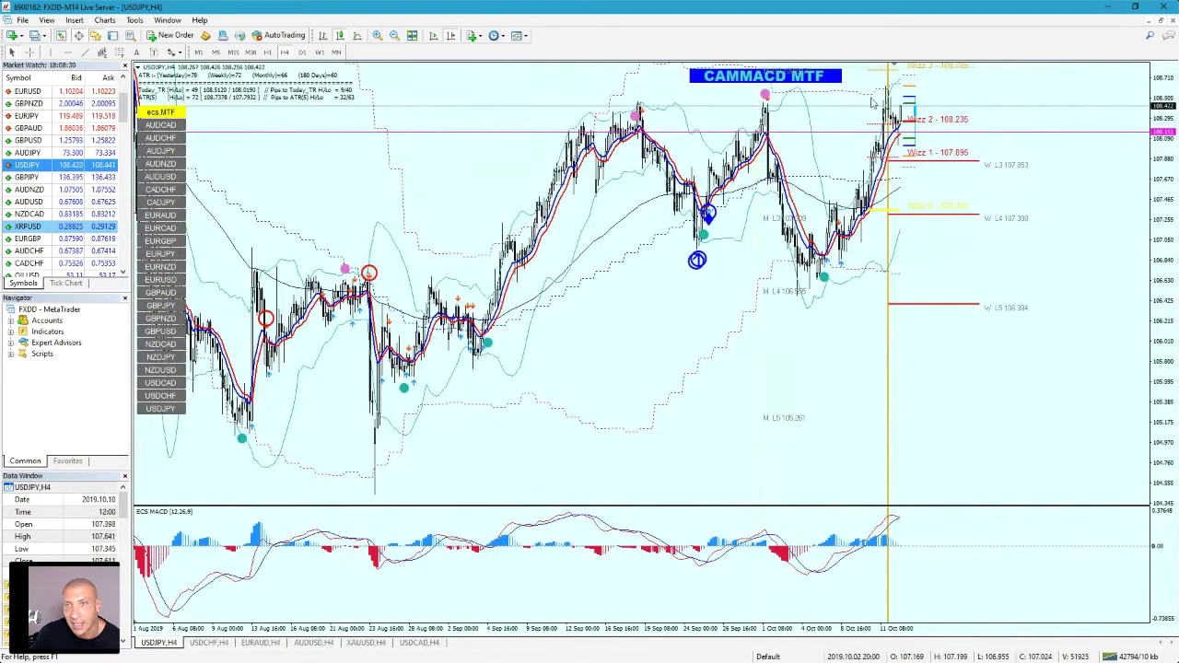
left_click(1109, 10)
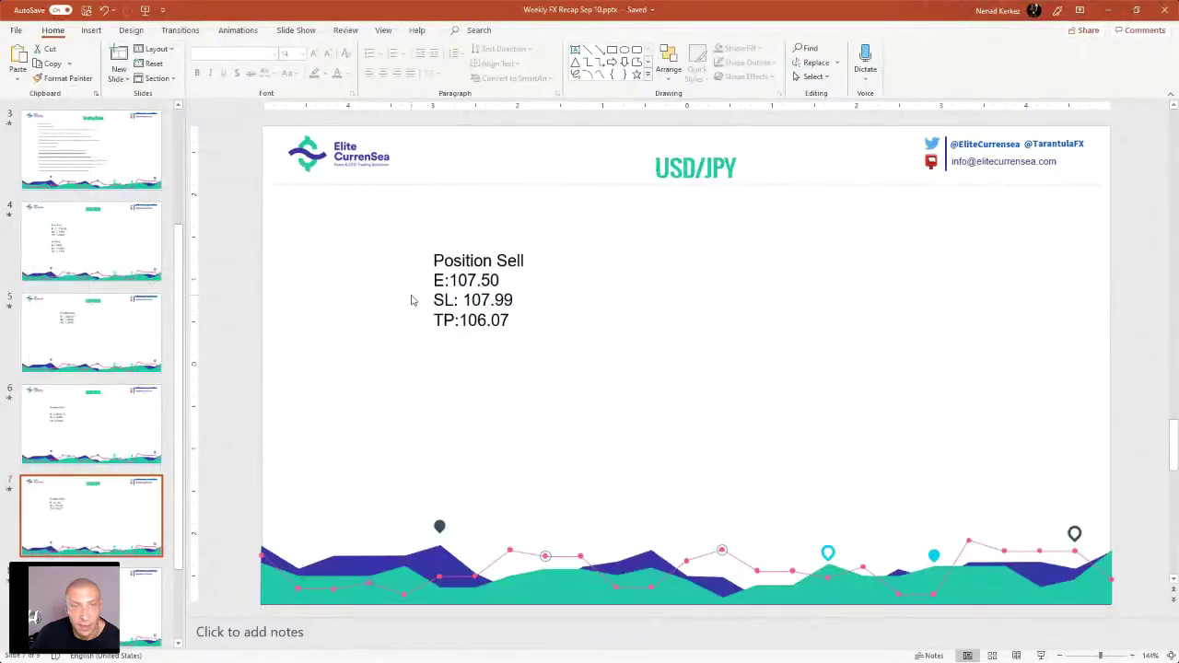
left_click(478, 279)
key("BackSpace")
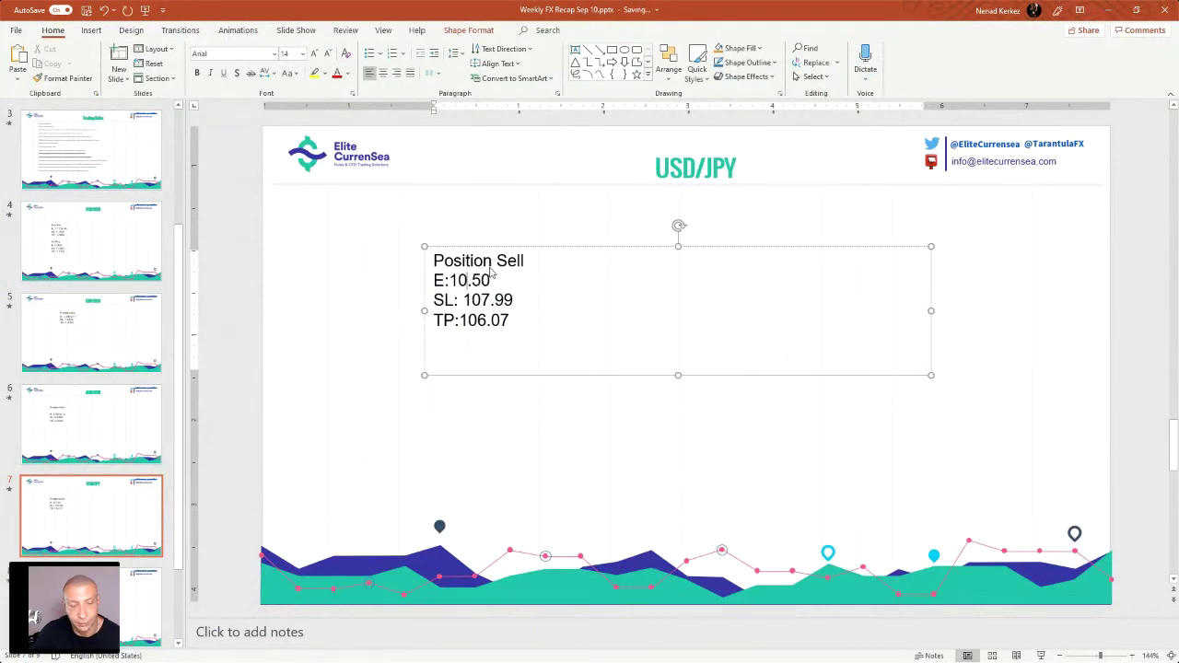
type("8")
key("End")
key("BackSpace")
key("BackSpace")
type("00-15")
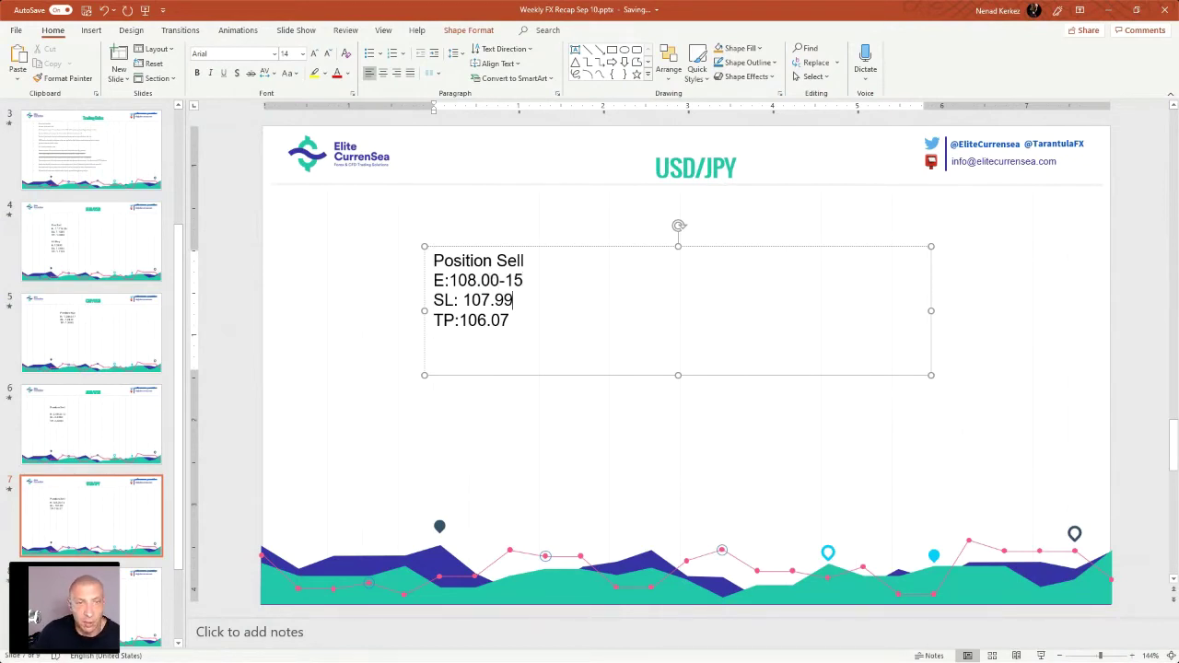
type("50")
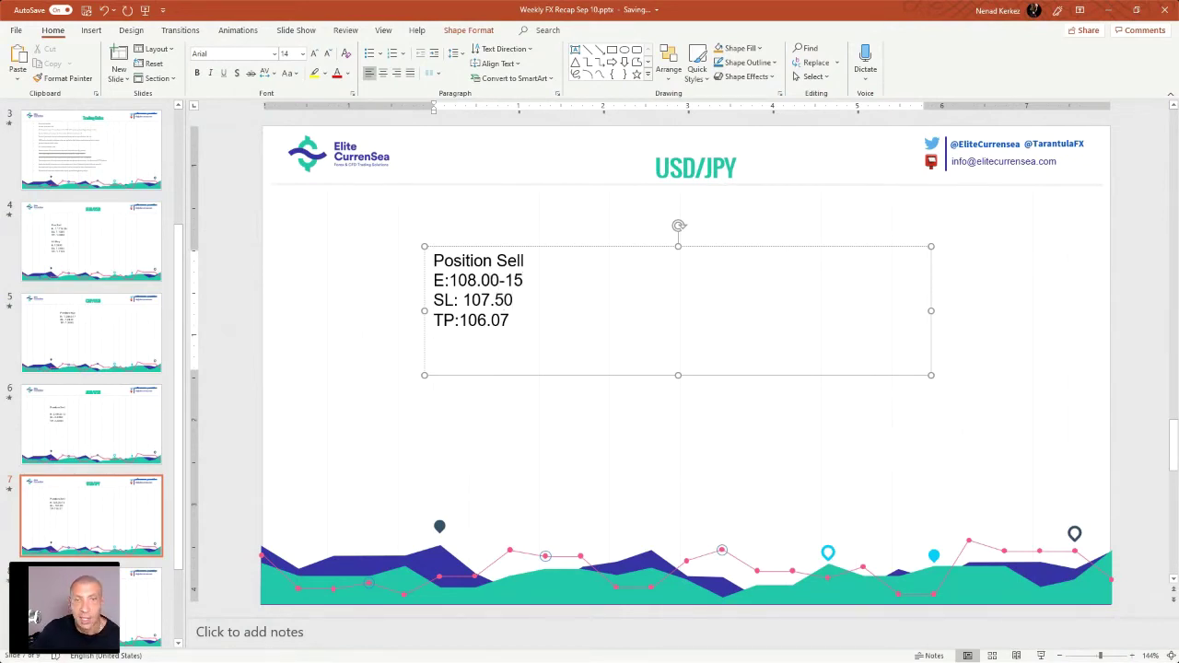
Compress the USDJPY chart's price scale, then set the USD/JPY take profit to 108.95.
key("alt+Tab")
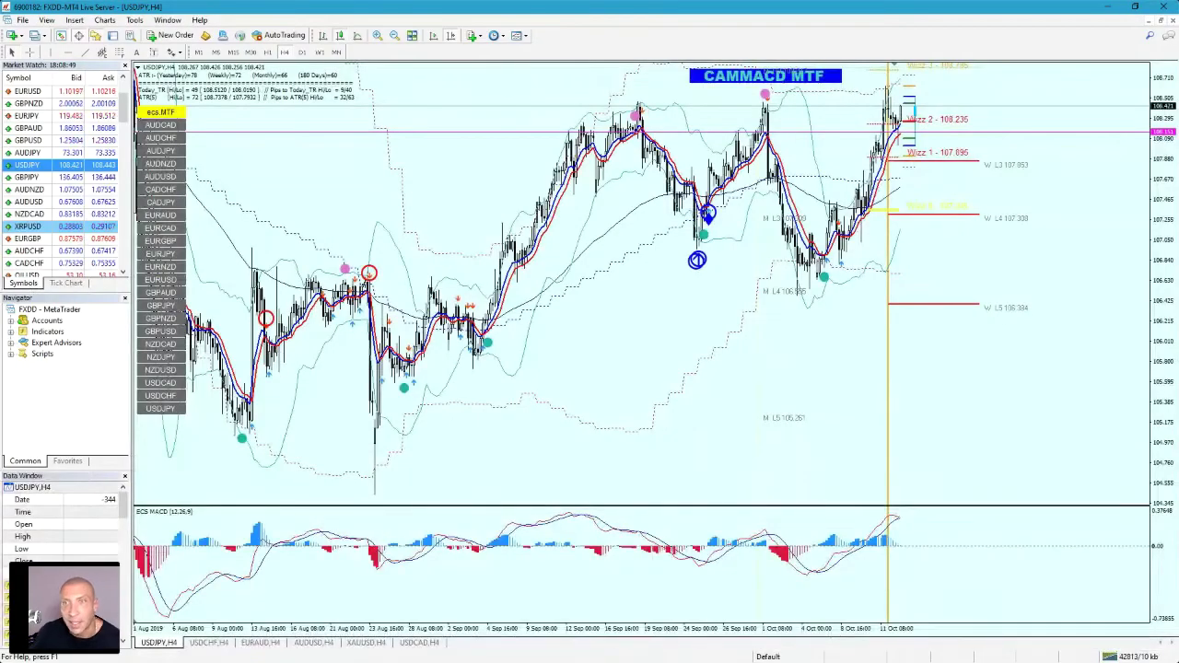
left_click_drag(1170, 180, 1164, 262)
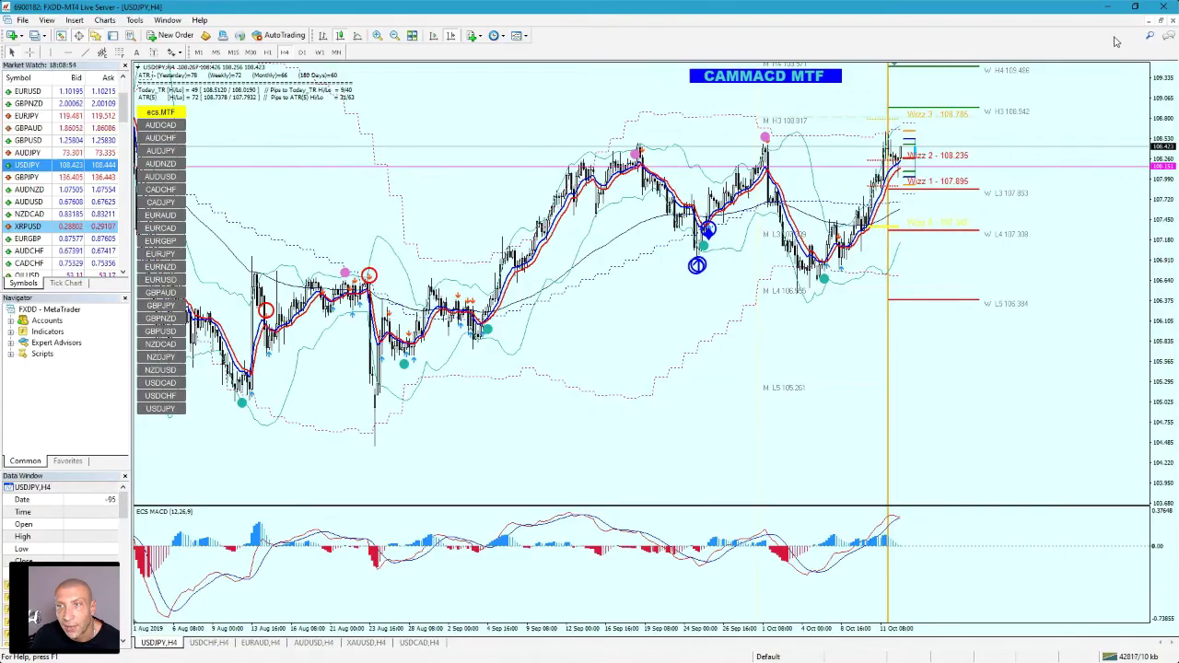
left_click(1109, 7)
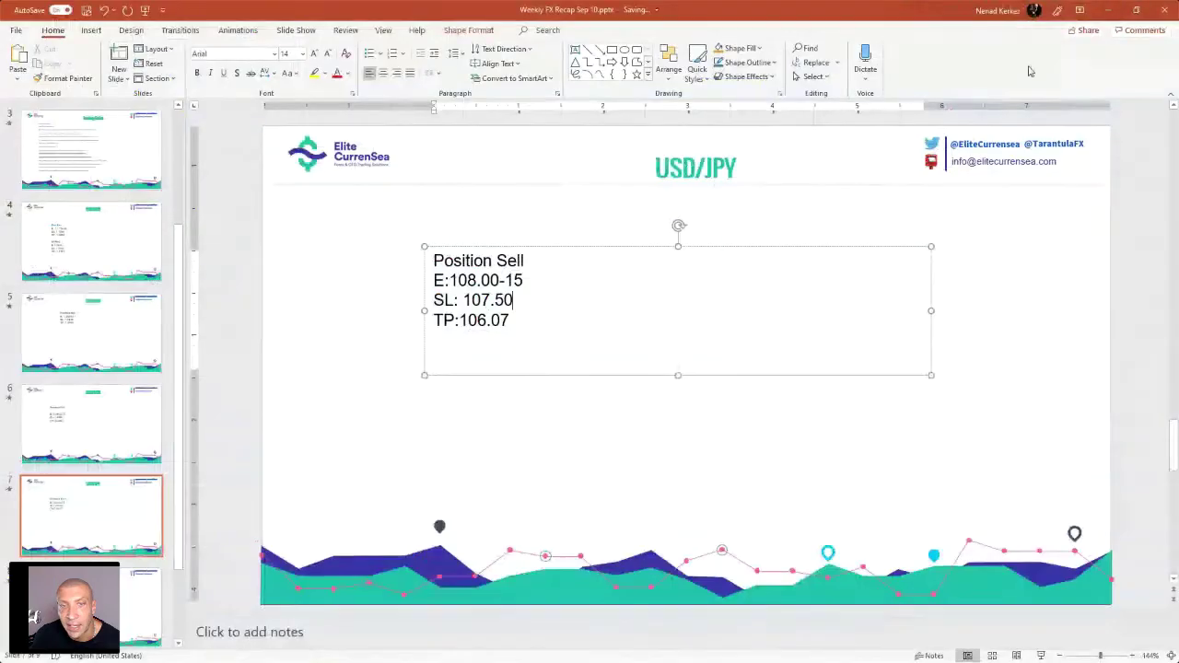
left_click(521, 325)
key("BackSpace")
key("BackSpace")
key("BackSpace")
key("BackSpace")
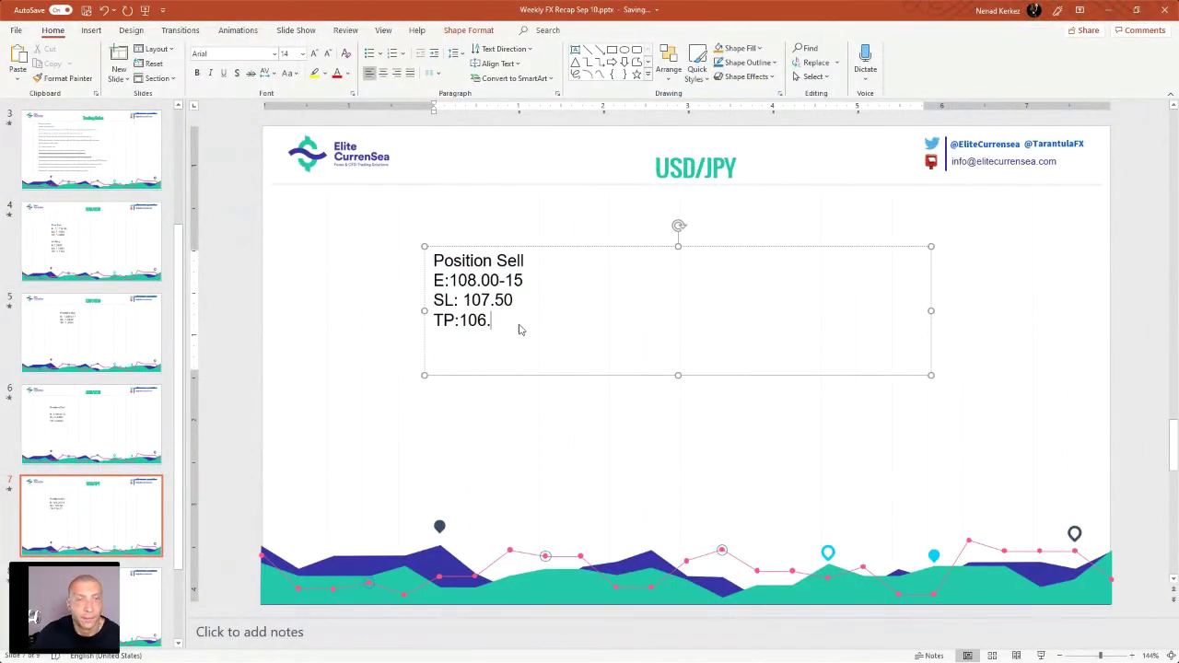
type("8")
key("BackSpace")
type(".")
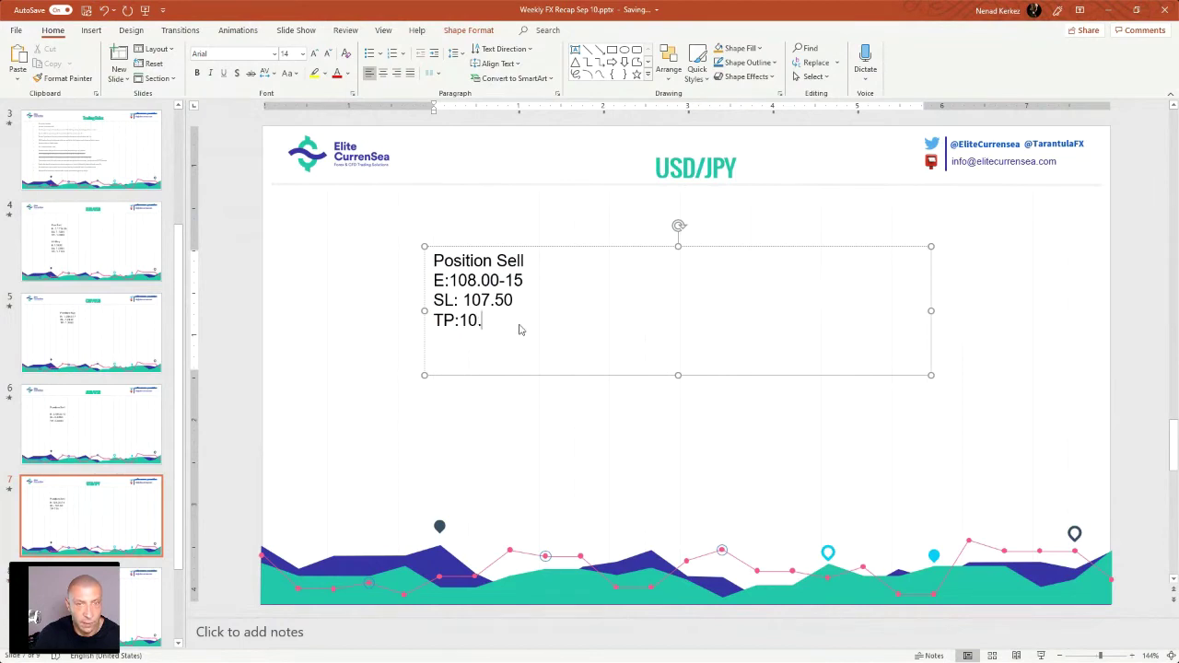
key("BackSpace")
type("8.96")
key("BackSpace")
type("5")
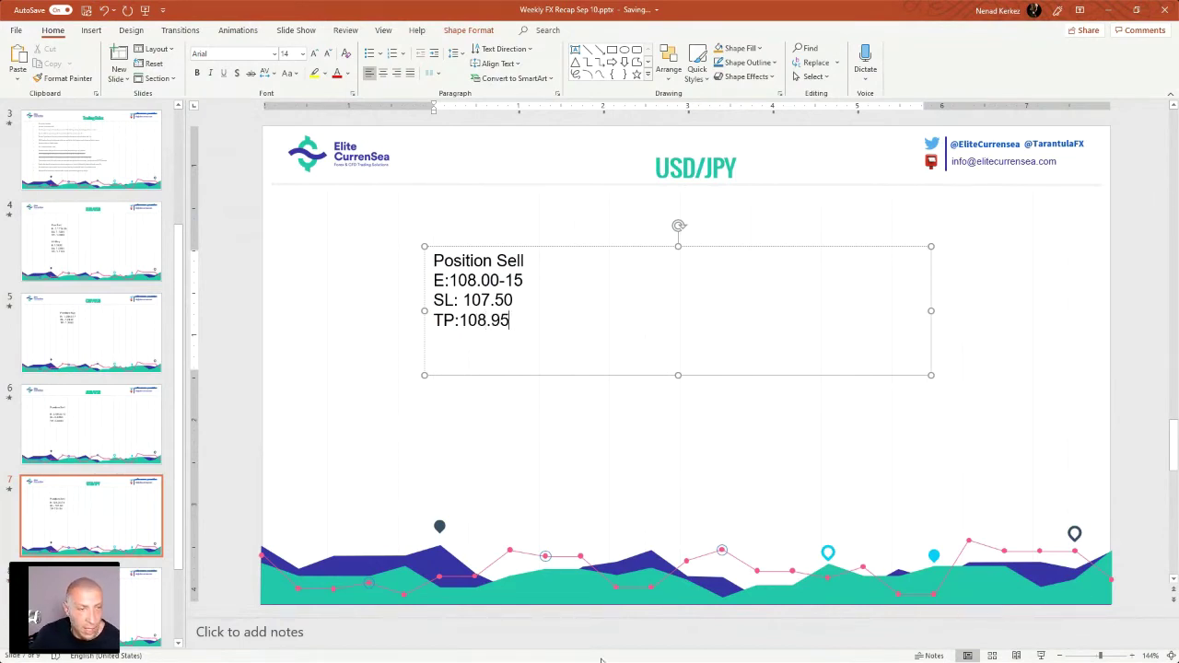
key("Page_Down")
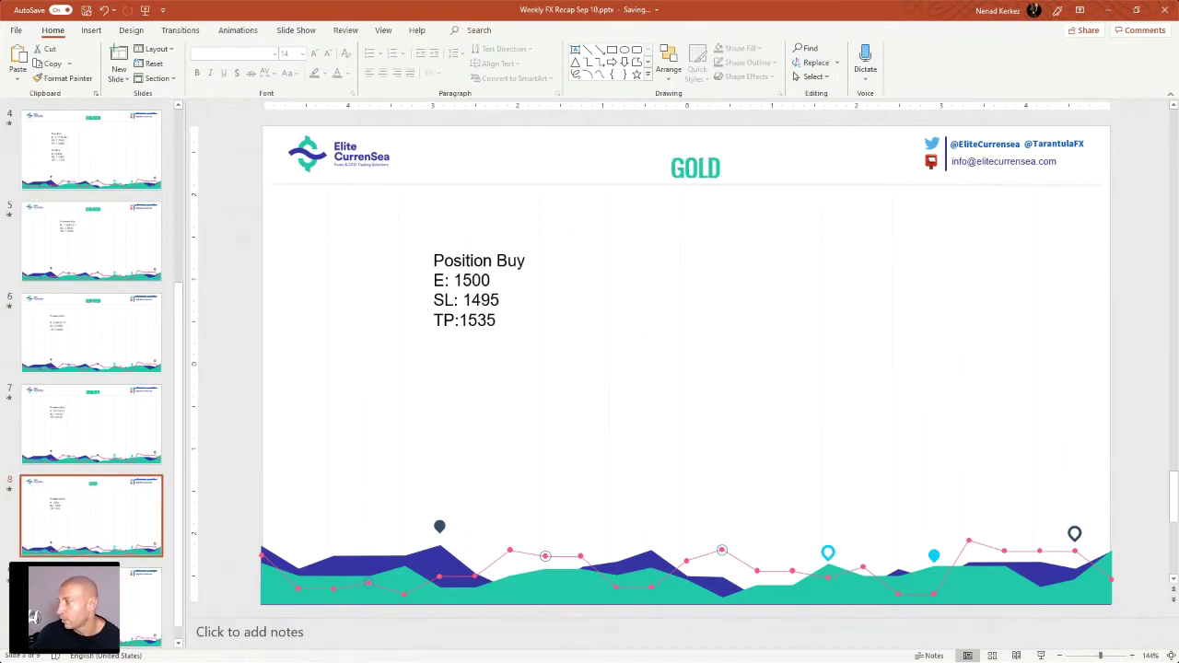
Load XAUUSD onto the MT4 chart, then minimize MT4 to bring back the GOLD slide.
key("alt+Tab")
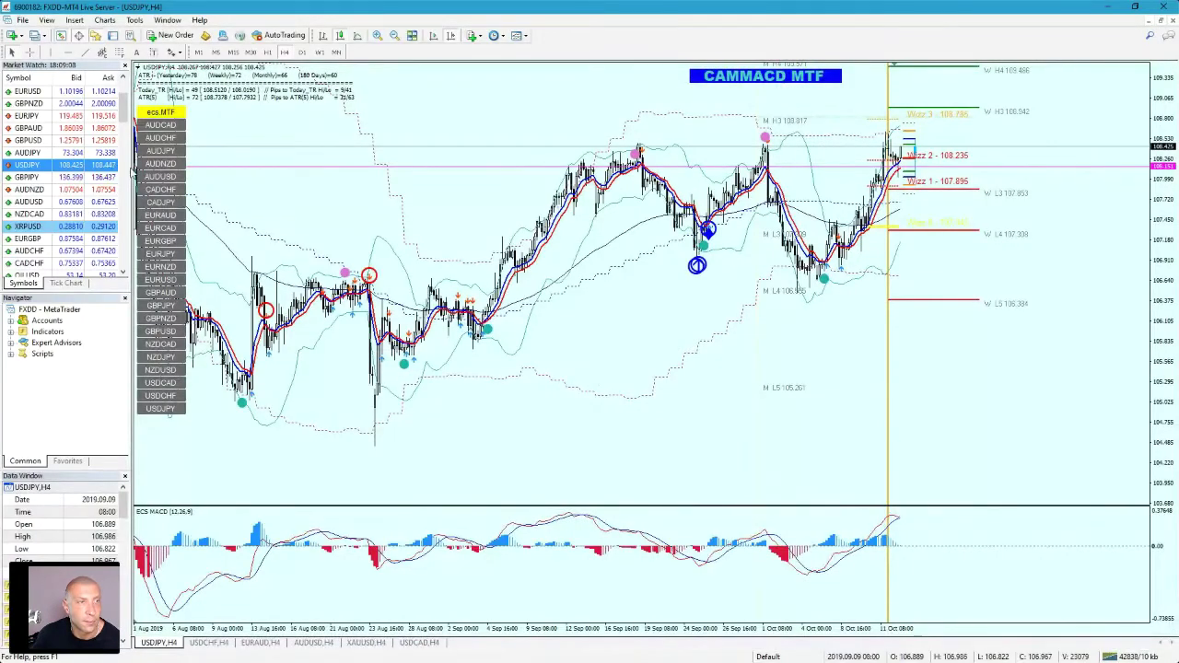
scroll(69, 185, "down", 1)
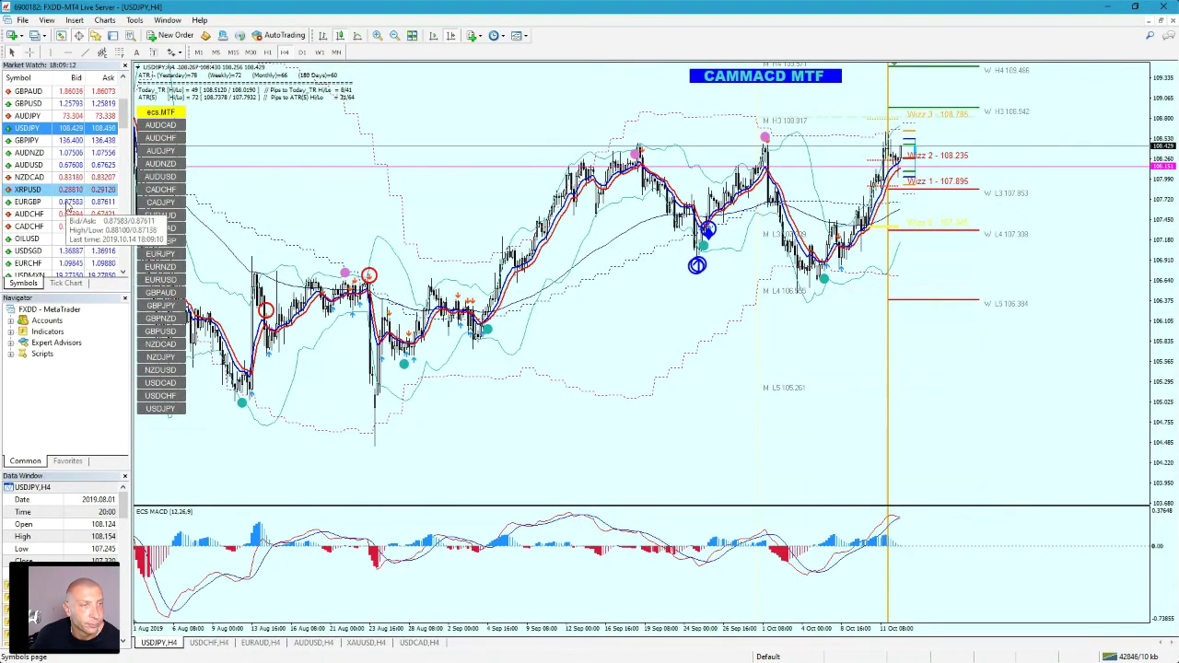
scroll(67, 199, "down", 2)
scroll(65, 198, "down", 2)
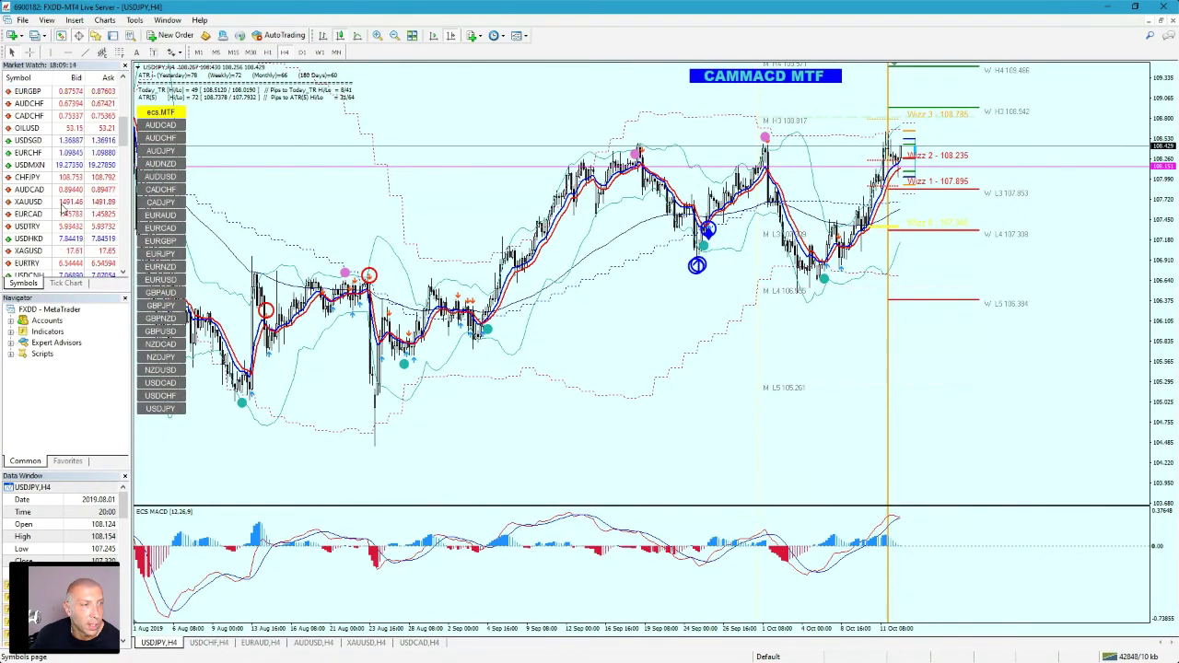
left_click_drag(50, 165, 417, 188)
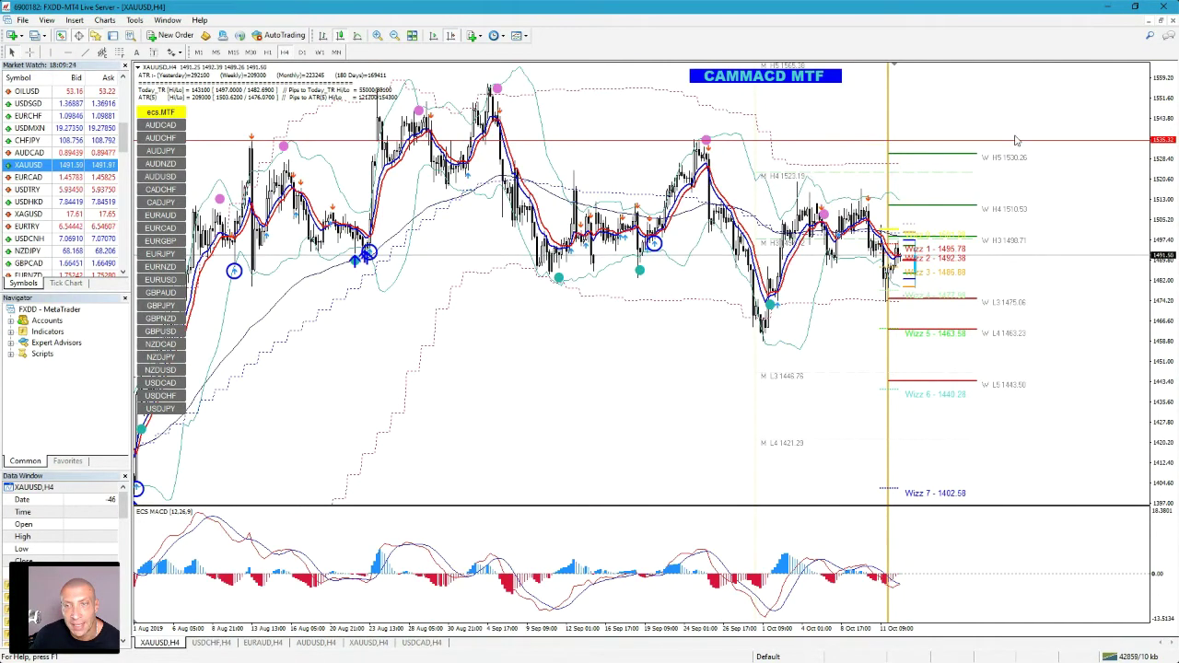
left_click(1105, 8)
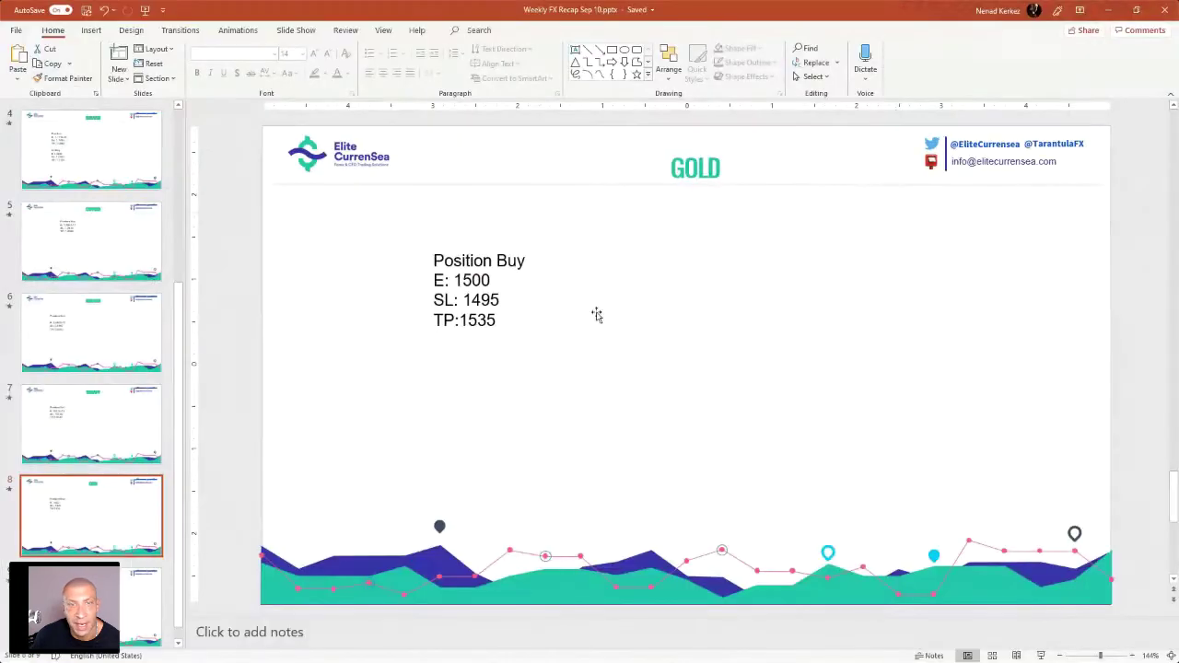
Change the GOLD buy levels to E: 1475, SL: 1470 and TP: 1510.
left_click(480, 279)
key("BackSpace")
key("BackSpace")
type("475")
key("Delete")
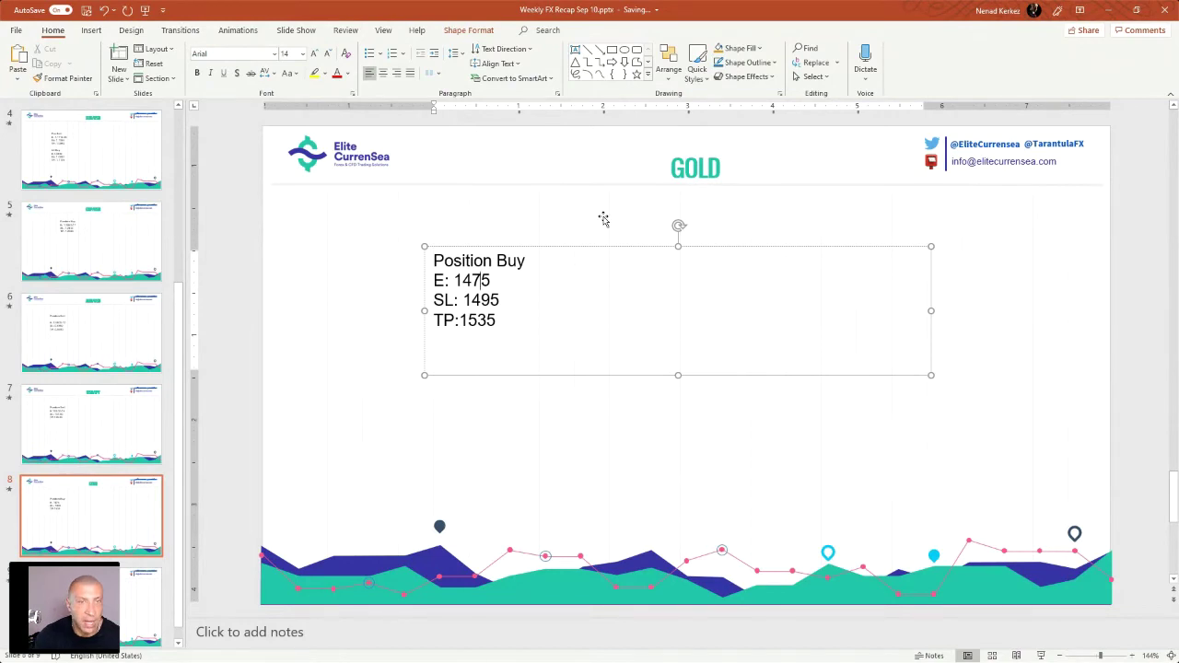
key("Delete")
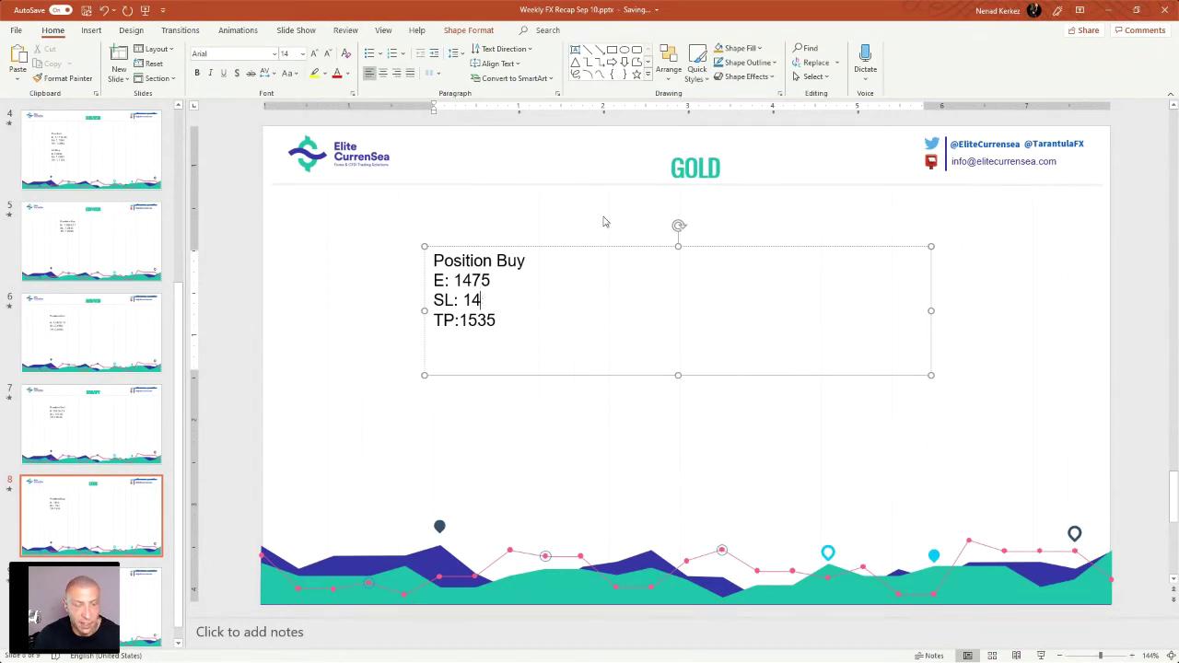
type("70")
key("Down")
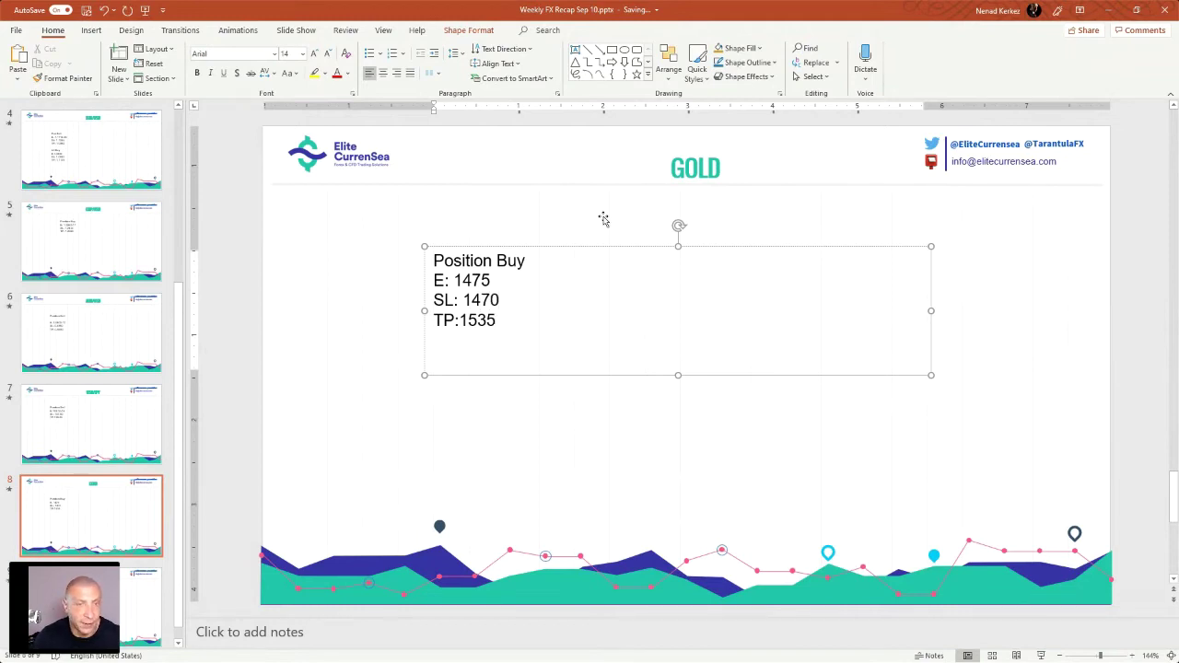
key("Delete")
key("Delete")
type("10")
Add an 'ALT Sell:' setup below with E: 1510, SL: 1515, TP: 1475.
key("Return")
key("Return")
type("AL")
type(" S")
key("BackSpace")
key("BackSpace")
type("T Sell:")
key("Return")
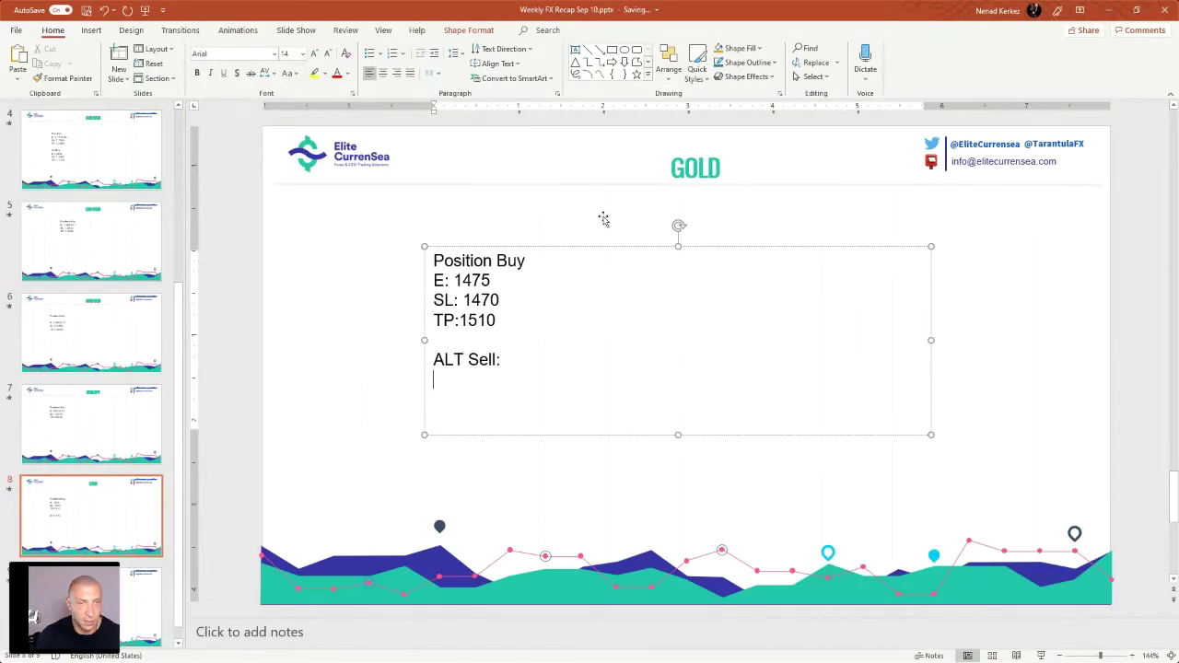
type("E: 1510")
key("Return")
type("SL\"")
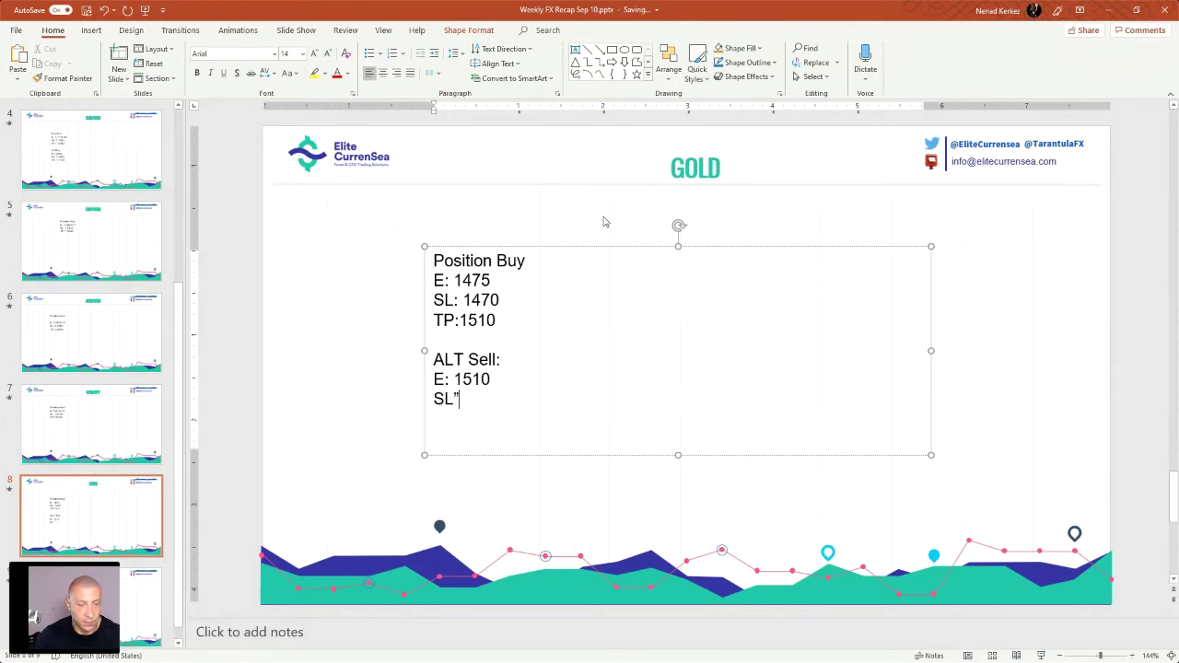
type(": 1")
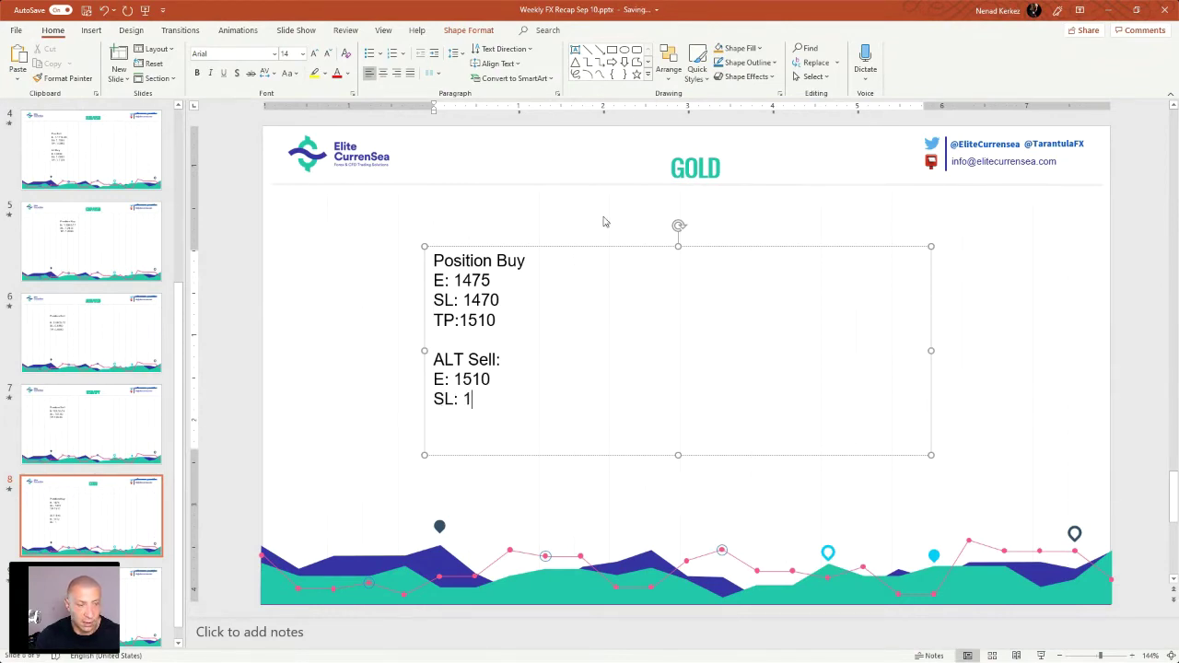
type("515")
key("Return")
type("TP:")
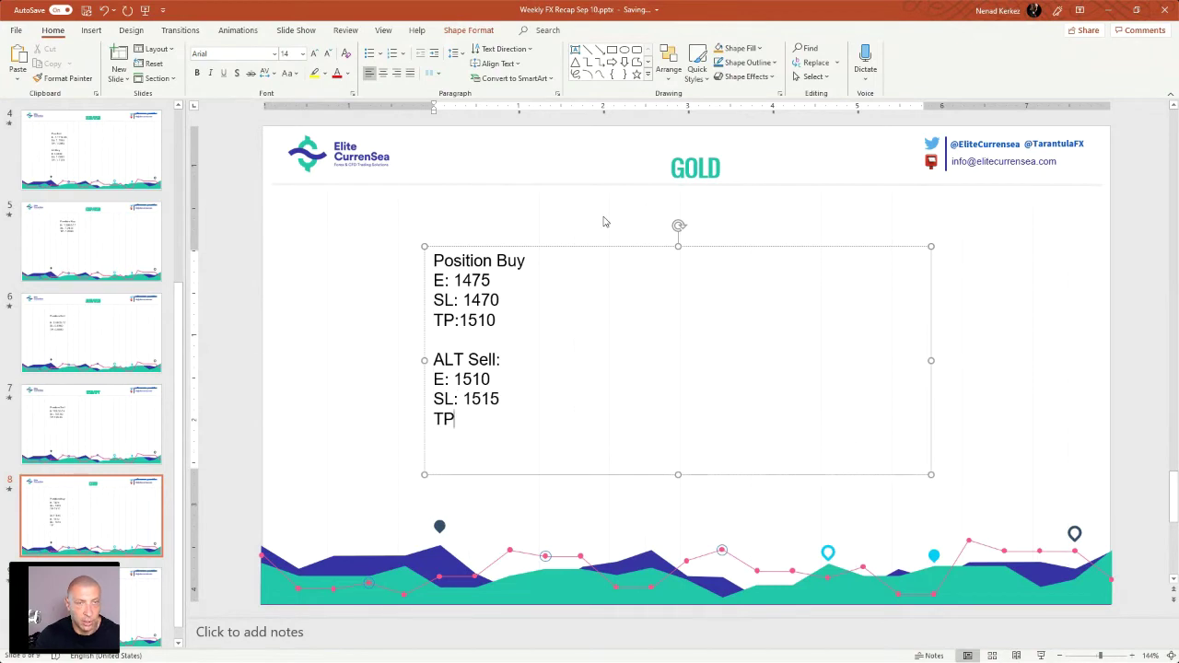
type(" 1475")
left_click(138, 603)
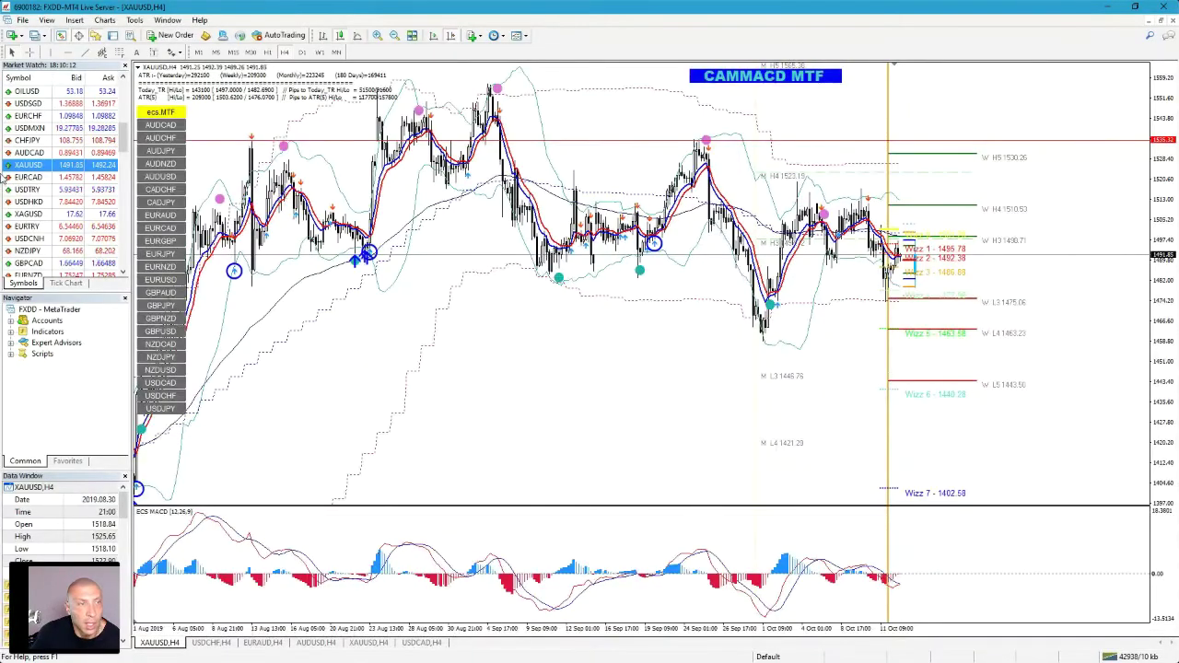
Load BTCUSD onto the MT4 chart, then minimize MT4 to return to the deck.
scroll(65, 210, "down", 5)
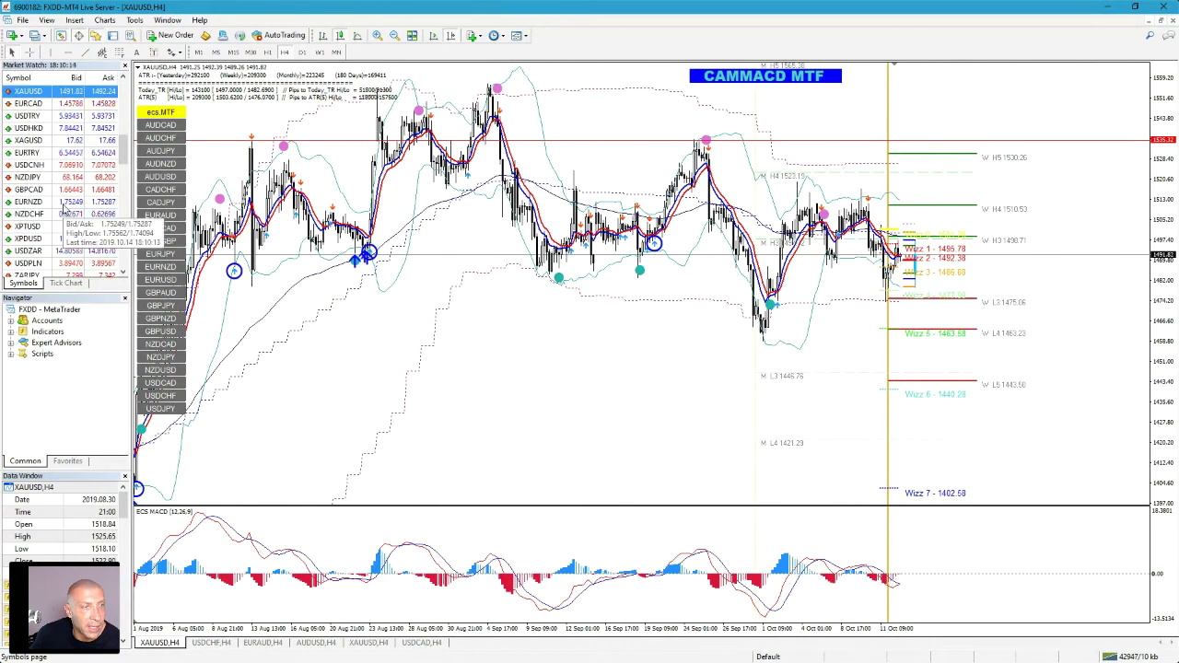
scroll(63, 210, "down", 10)
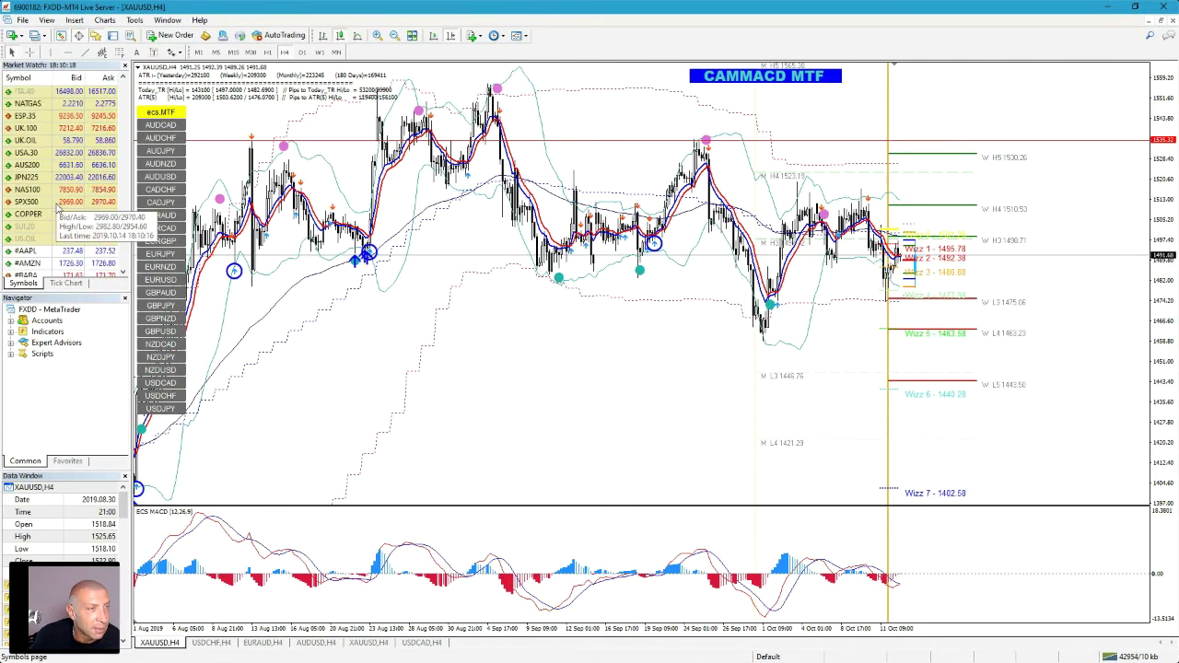
scroll(58, 213, "down", 5)
left_click(66, 227)
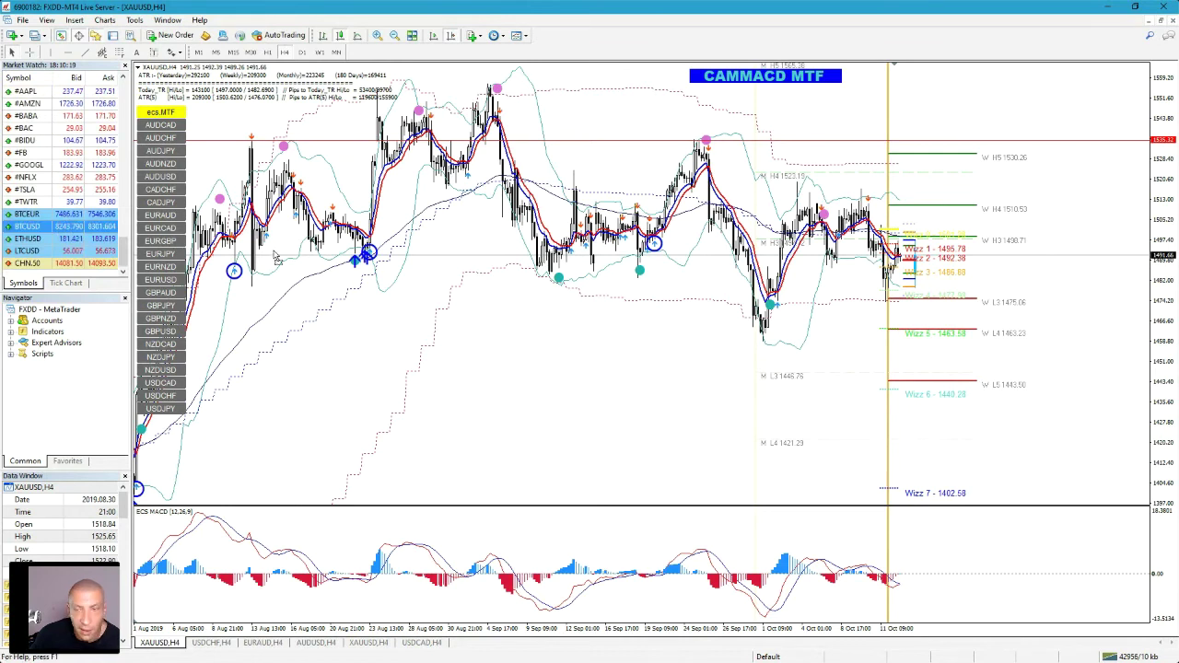
left_click_drag(277, 258, 277, 258)
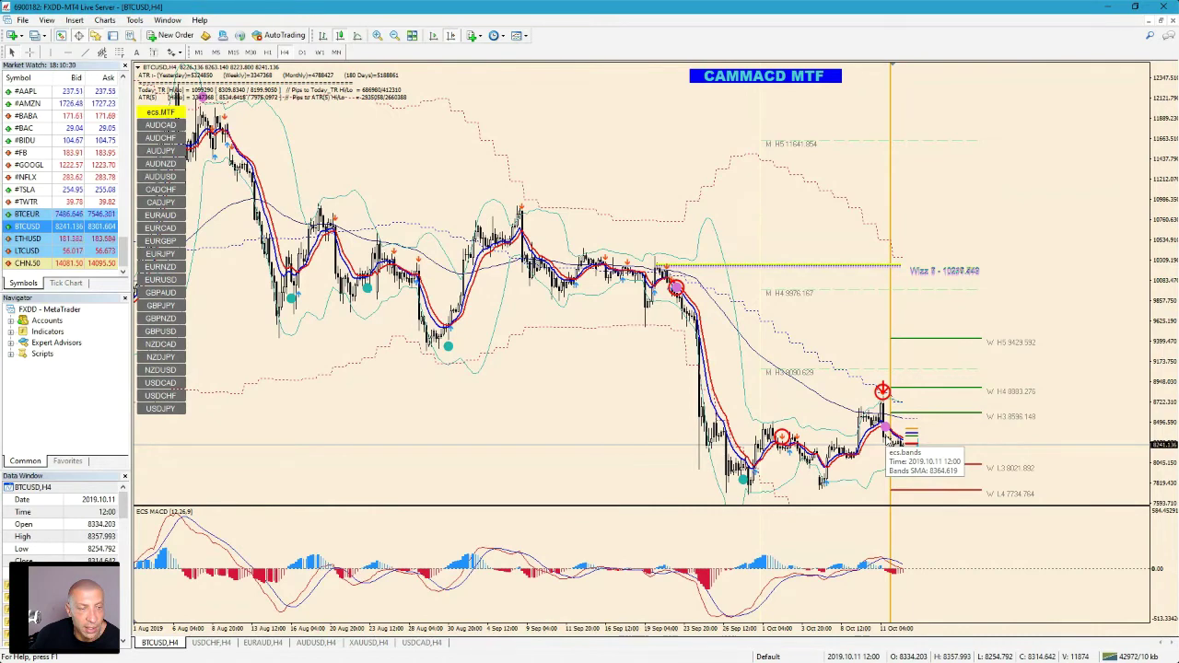
left_click(1107, 9)
Replace the BTC/USD entry 9090 with 8260 and clear the old stop-loss value.
left_click(560, 289)
left_click_drag(544, 289, 580, 290)
type("8260")
key("Delete")
key("Delete")
key("Delete")
key("Delete")
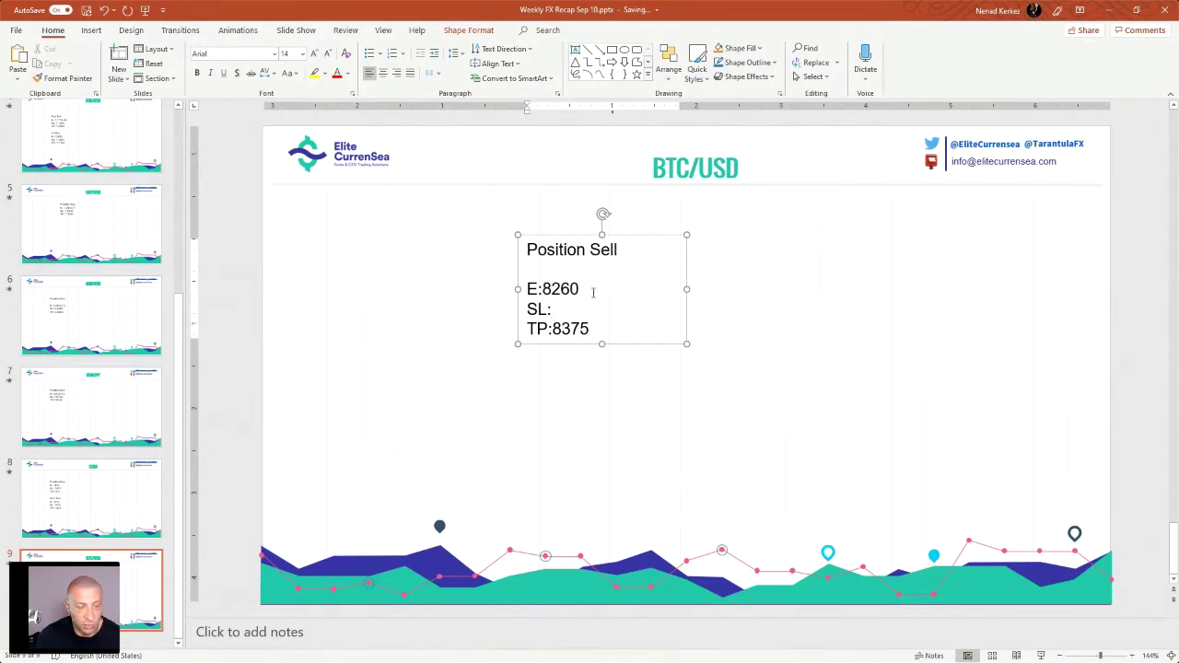
Set the BTC/USD sell stop loss to 8360 and take profit to 7734.
type("8360")
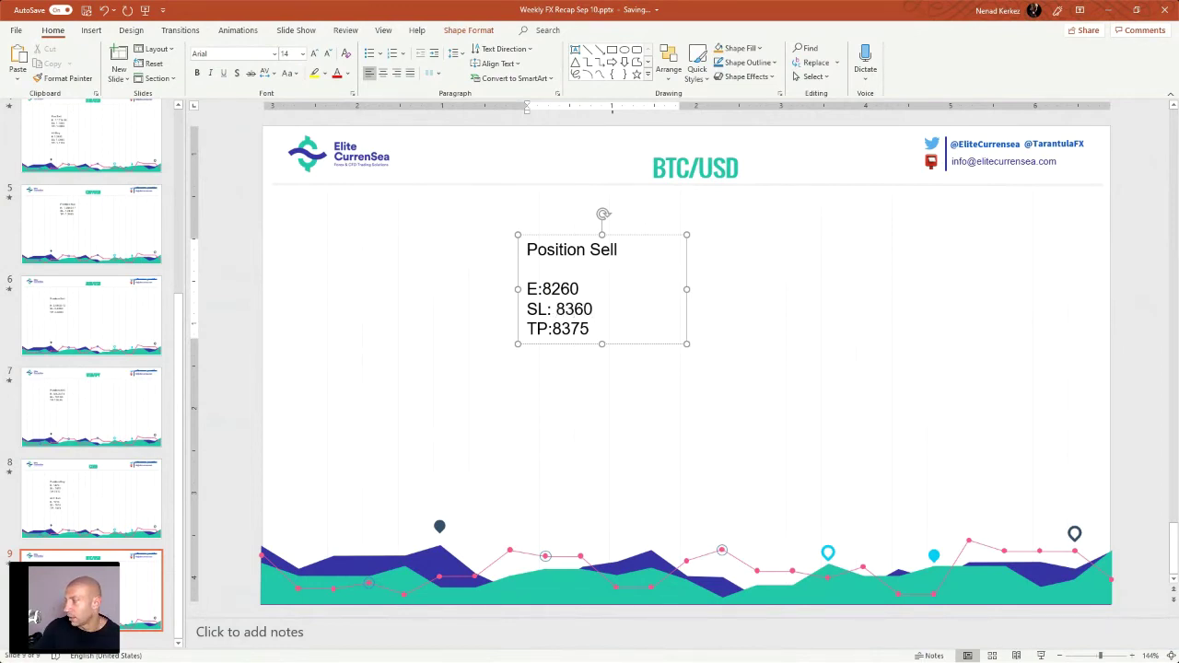
key("alt+Tab")
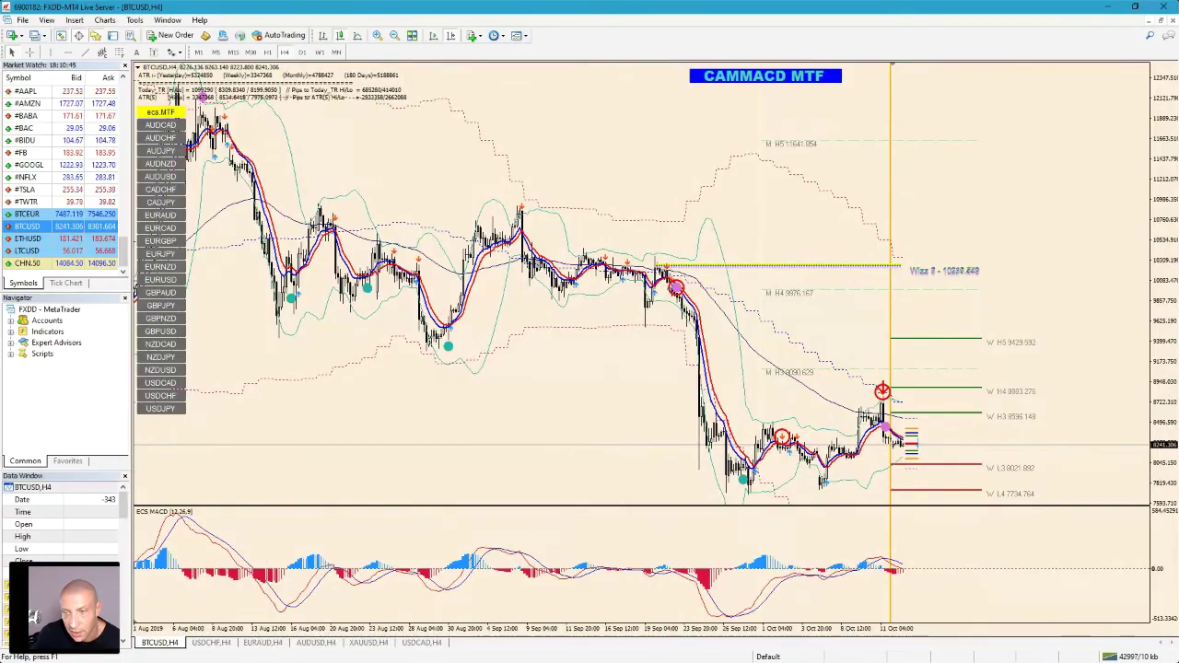
key("alt+Tab")
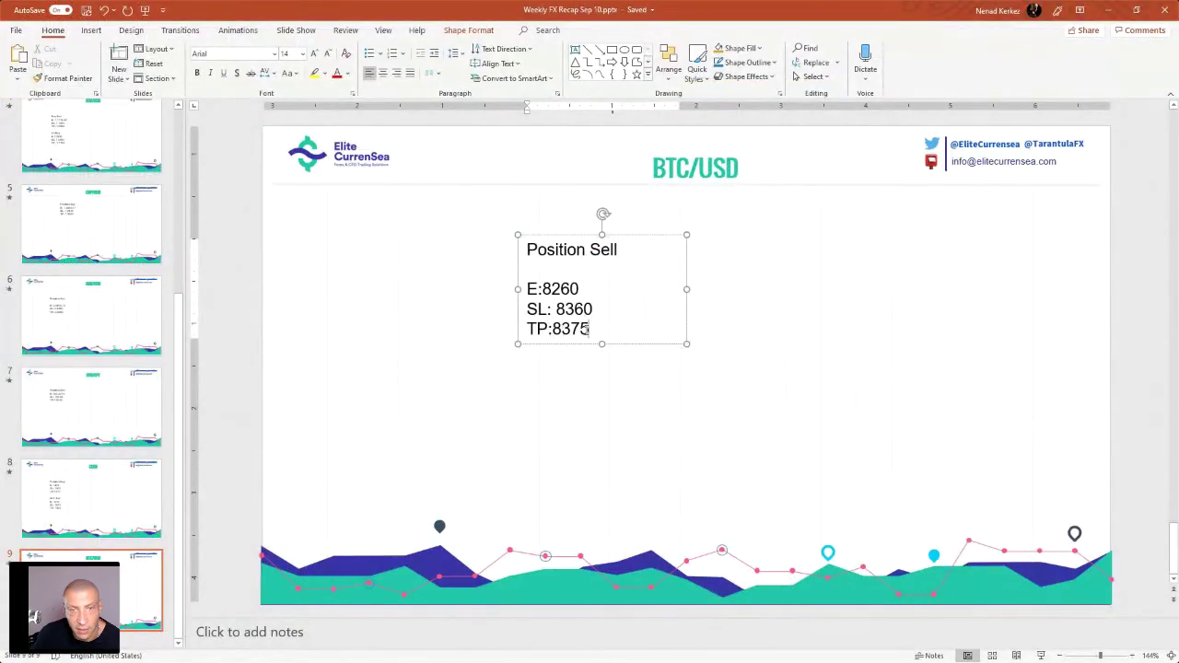
key("BackSpace")
key("BackSpace")
key("BackSpace")
key("BackSpace")
type("7734")
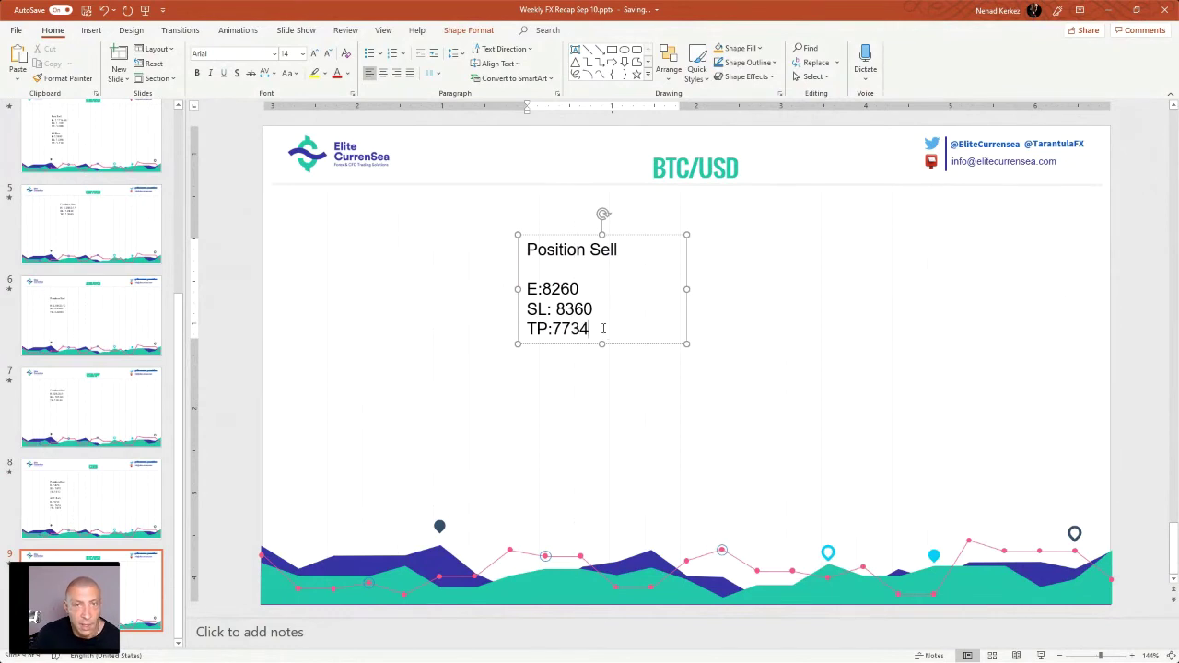
scroll(77, 254, "up", 5)
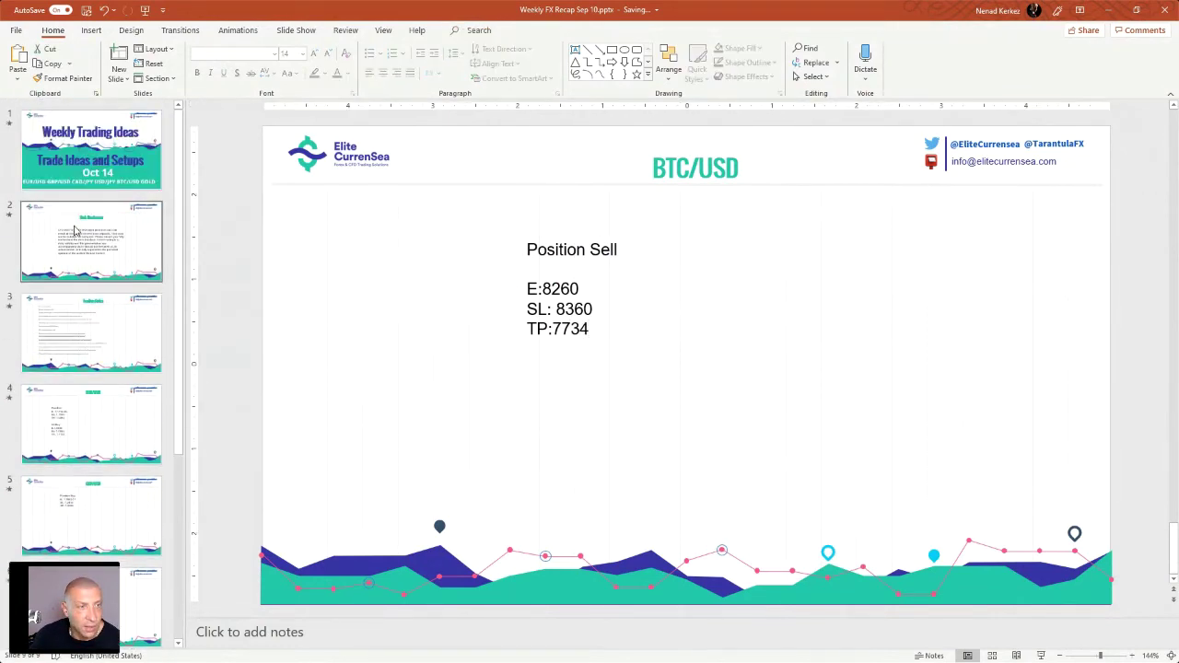
On the title slide, replace CAD/JPY with AUD/USD in the pair list, then return to MT4.
left_click(132, 169)
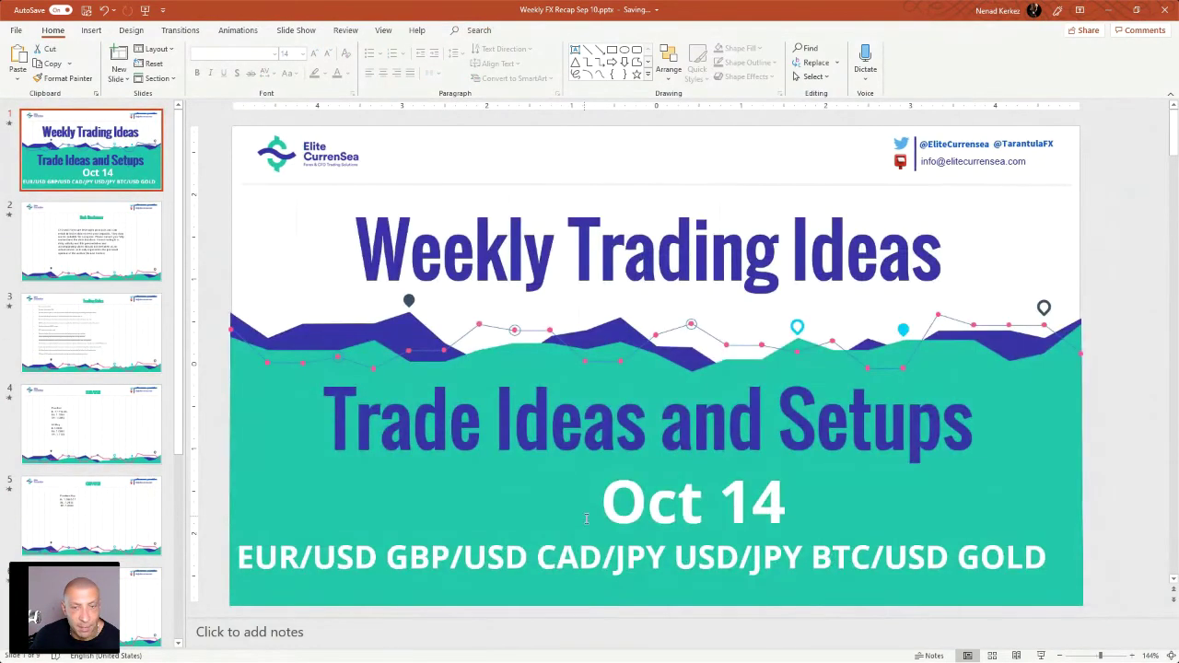
left_click(603, 559)
key("BackSpace")
key("BackSpace")
key("BackSpace")
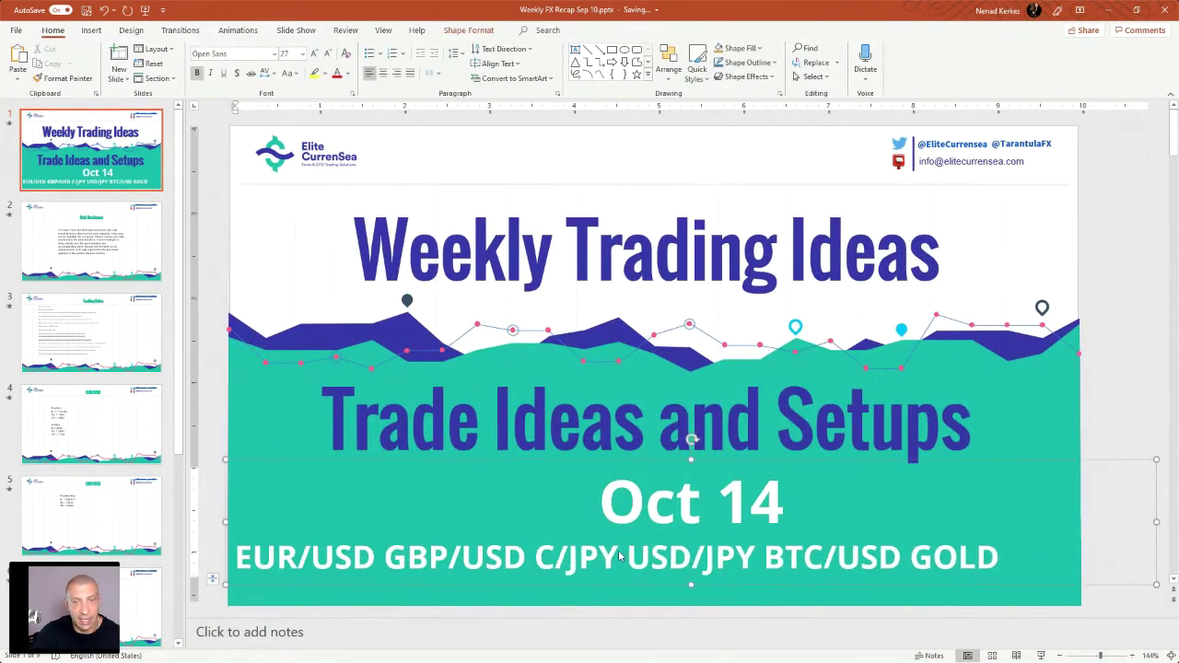
type("USD")
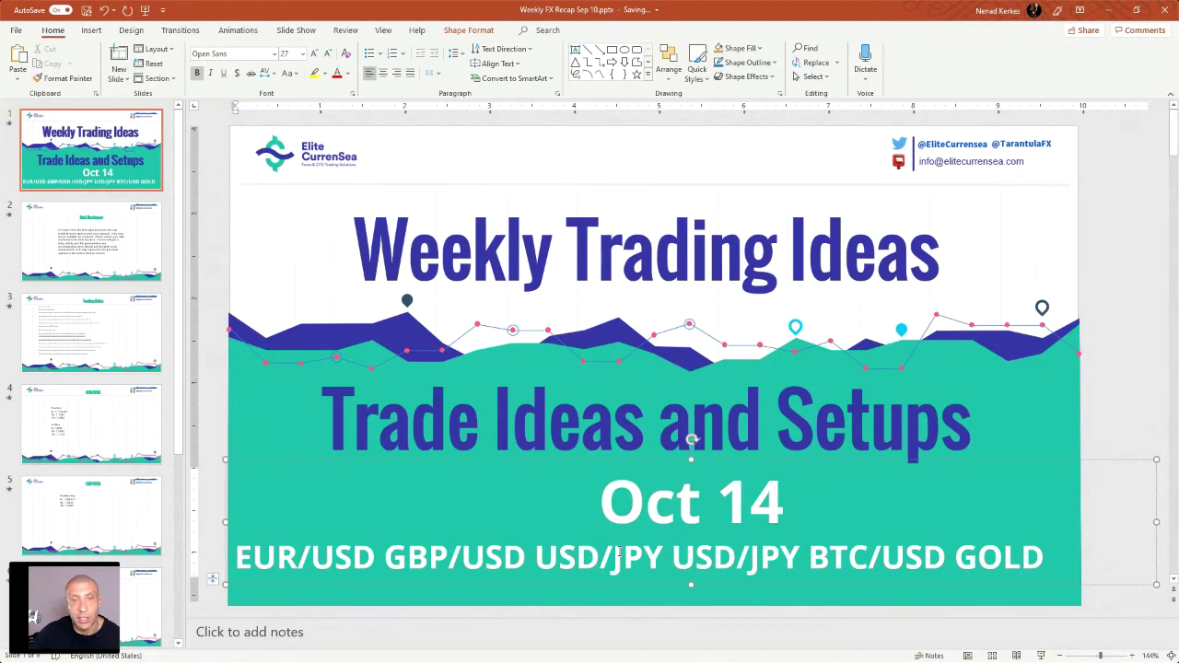
key("BackSpace")
key("BackSpace")
key("BackSpace")
type("AUD")
key("Right")
key("Delete")
key("Delete")
key("BackSpace")
type("USD")
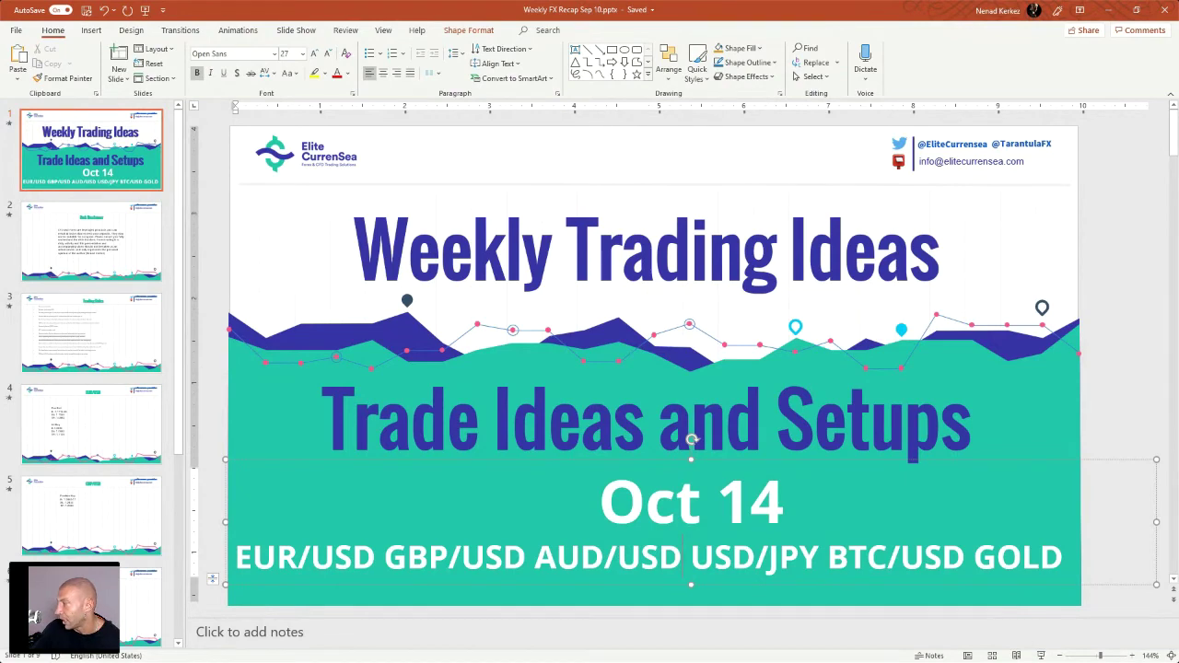
key("alt+Tab")
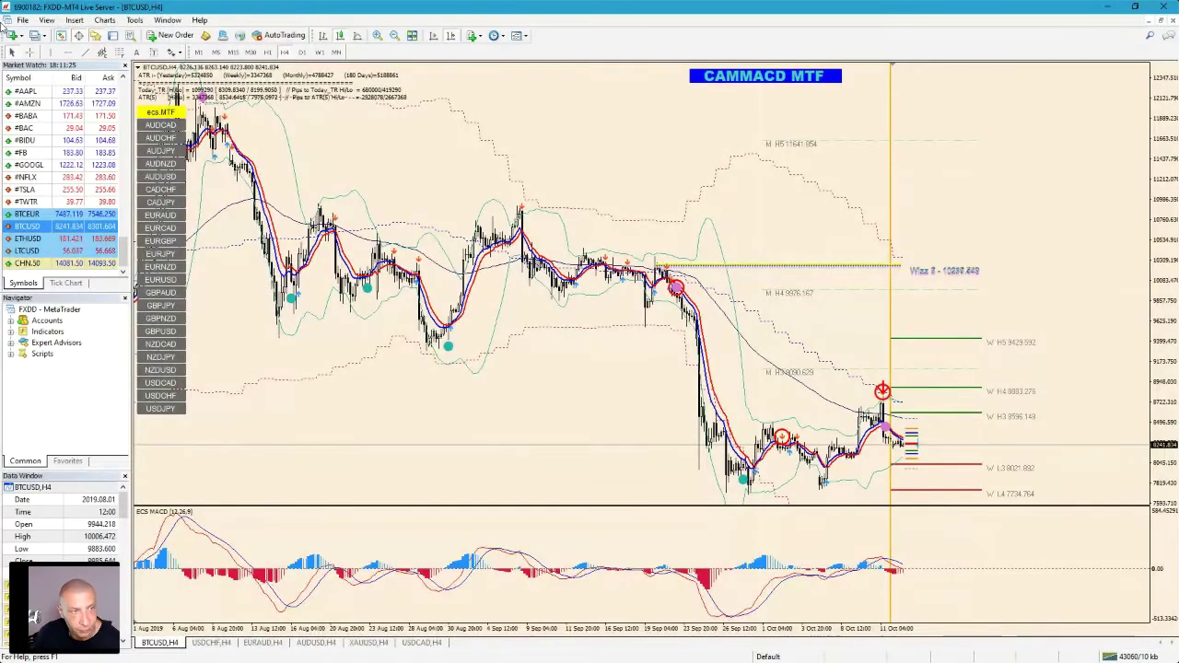
Load EURCHF onto the main chart and compress the price scale to show a wider range.
scroll(112, 232, "down", 5)
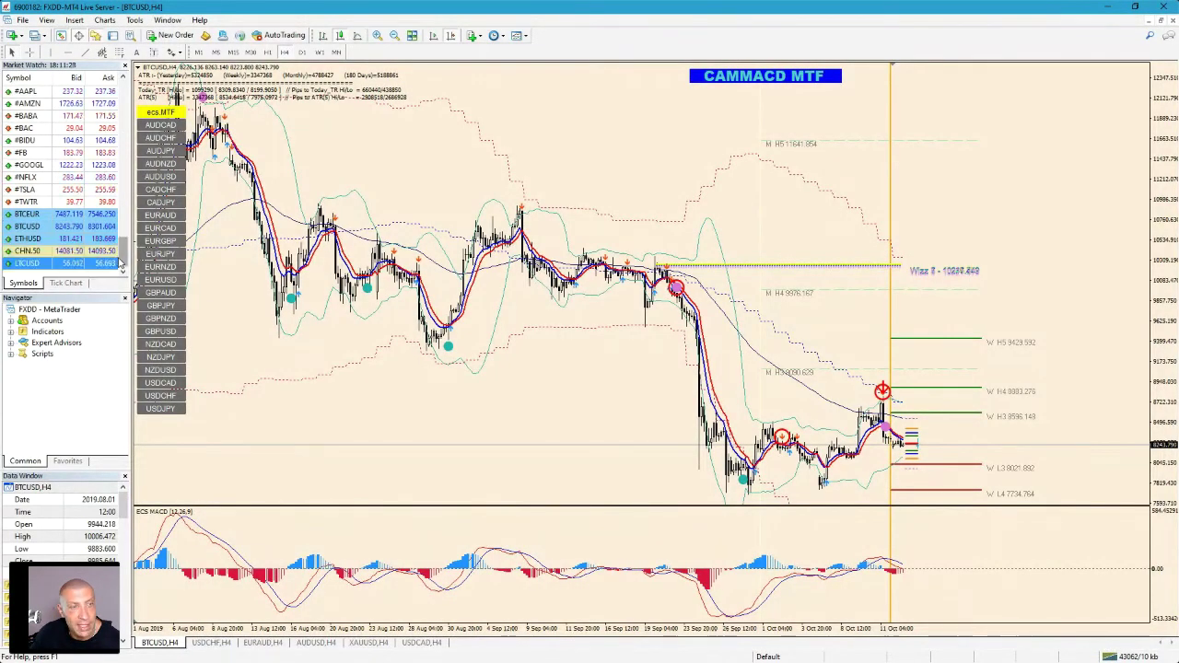
scroll(129, 109, "up", 1)
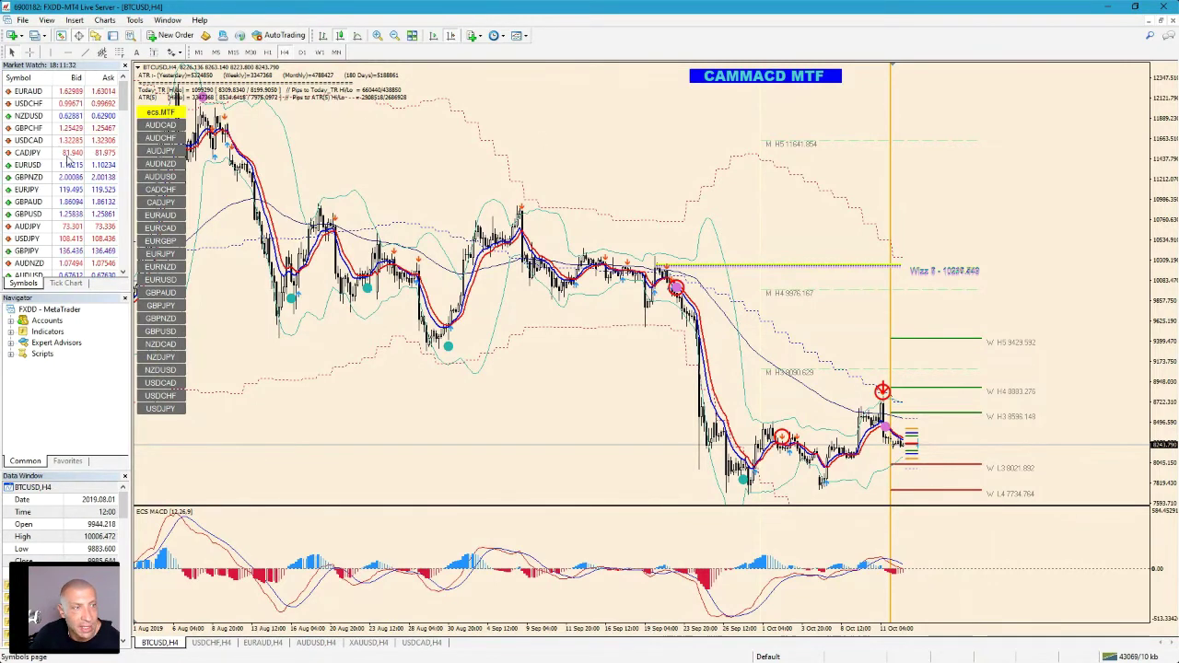
scroll(93, 138, "down", 4)
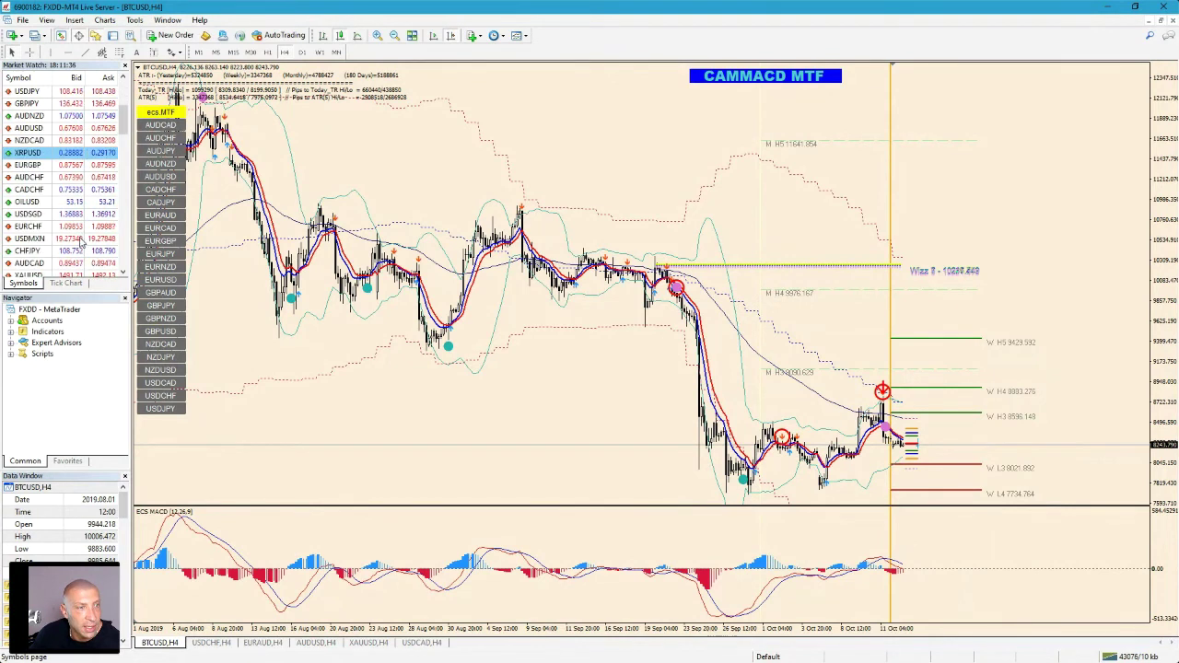
scroll(81, 242, "down", 2)
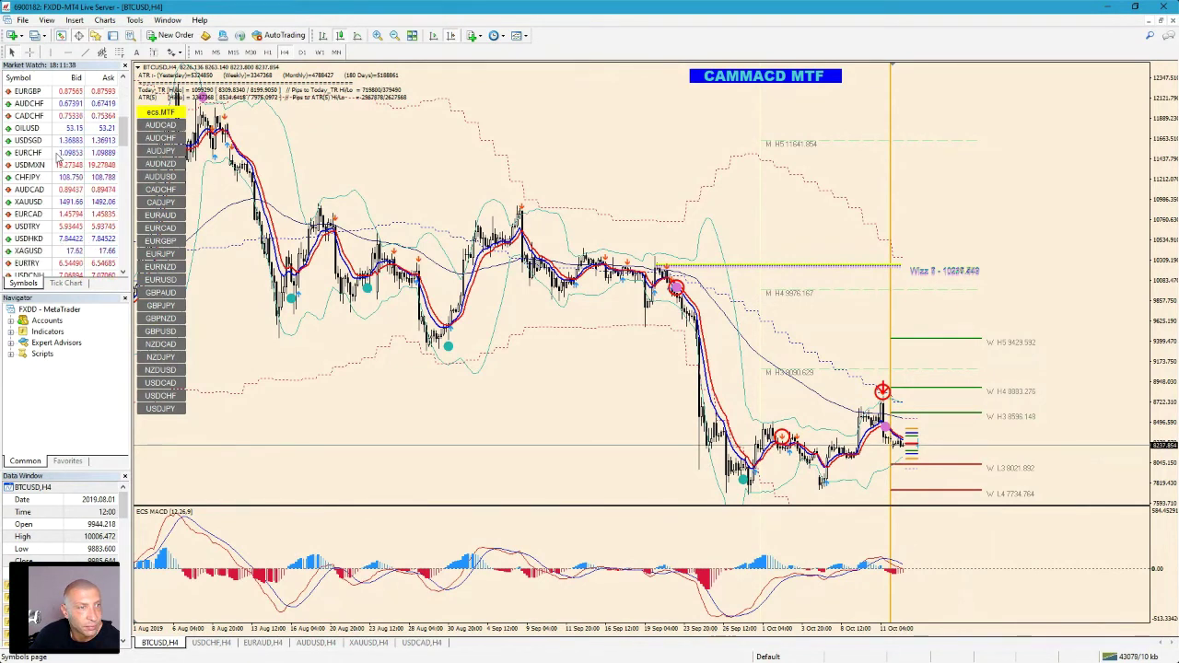
left_click_drag(27, 153, 444, 182)
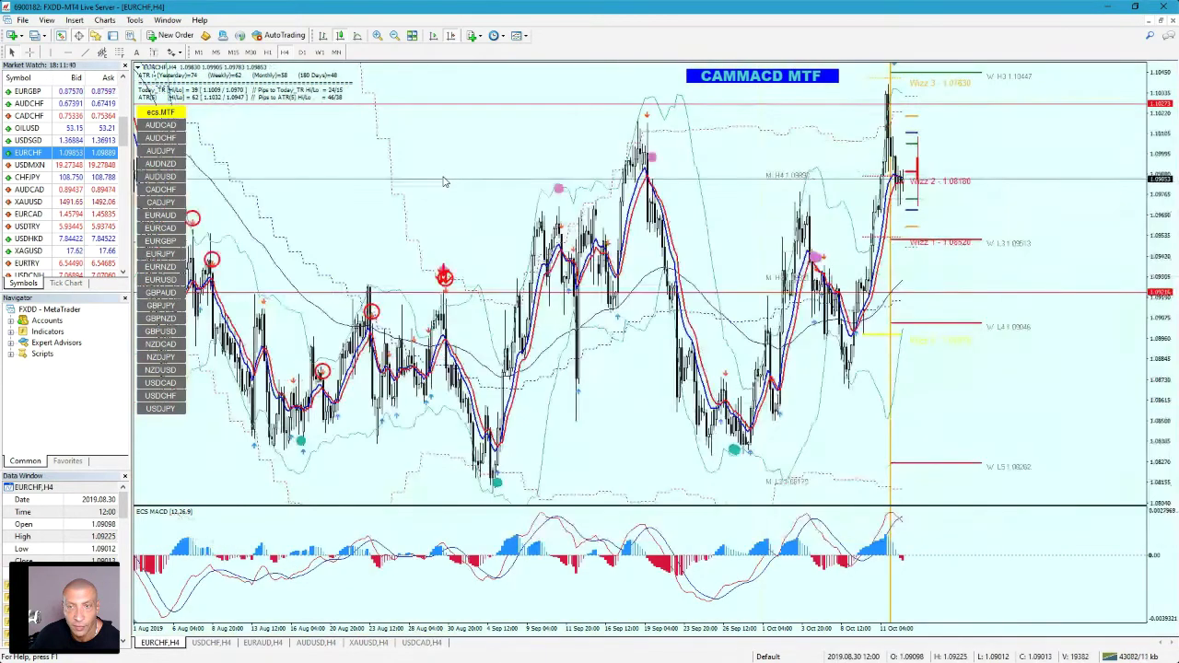
left_click_drag(1150, 213, 1150, 401)
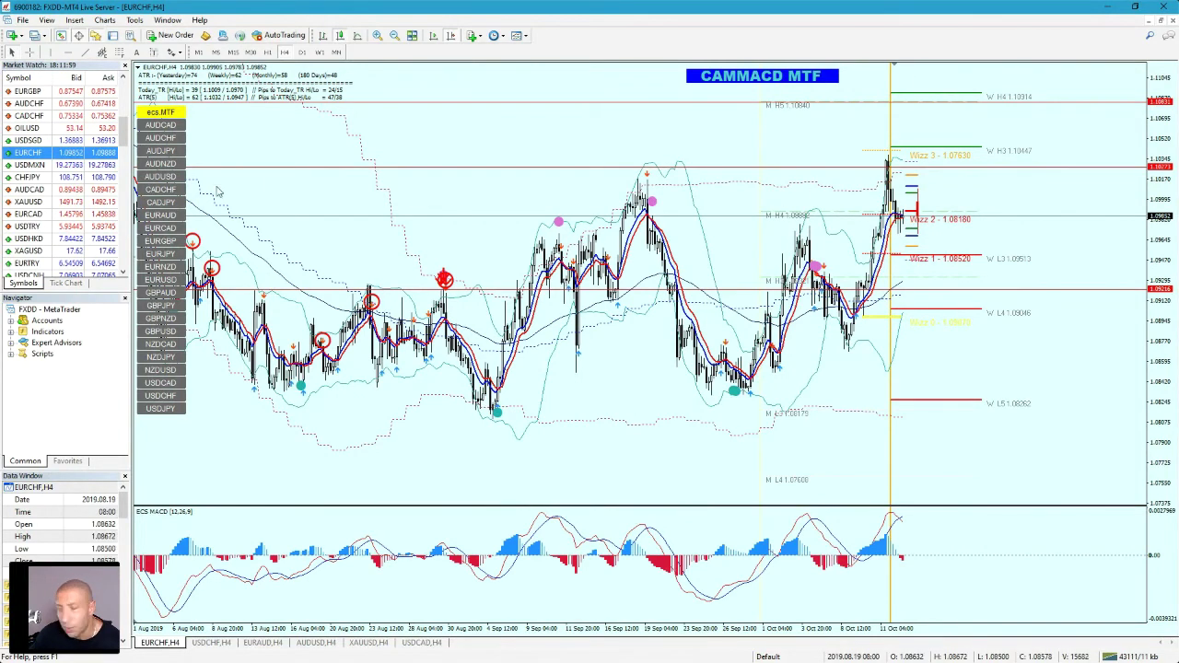
Browse the Market Watch list and select GBPNZD.
scroll(65, 210, "down", 2)
scroll(66, 210, "down", 2)
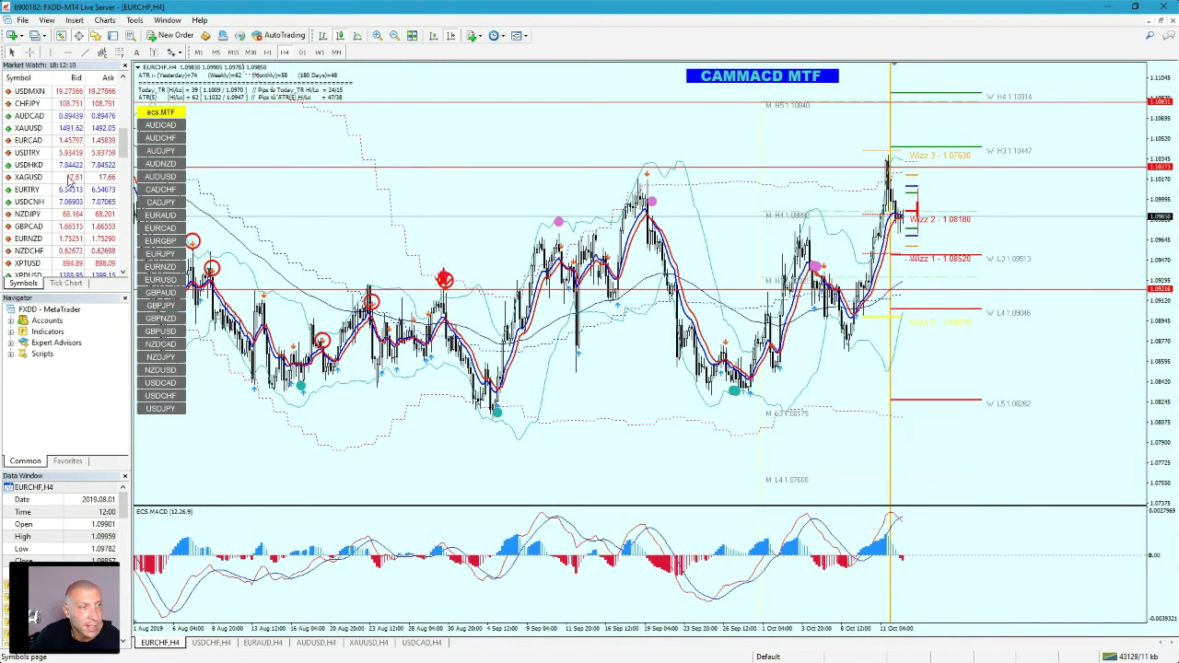
scroll(72, 185, "up", 4)
scroll(72, 142, "down", 1)
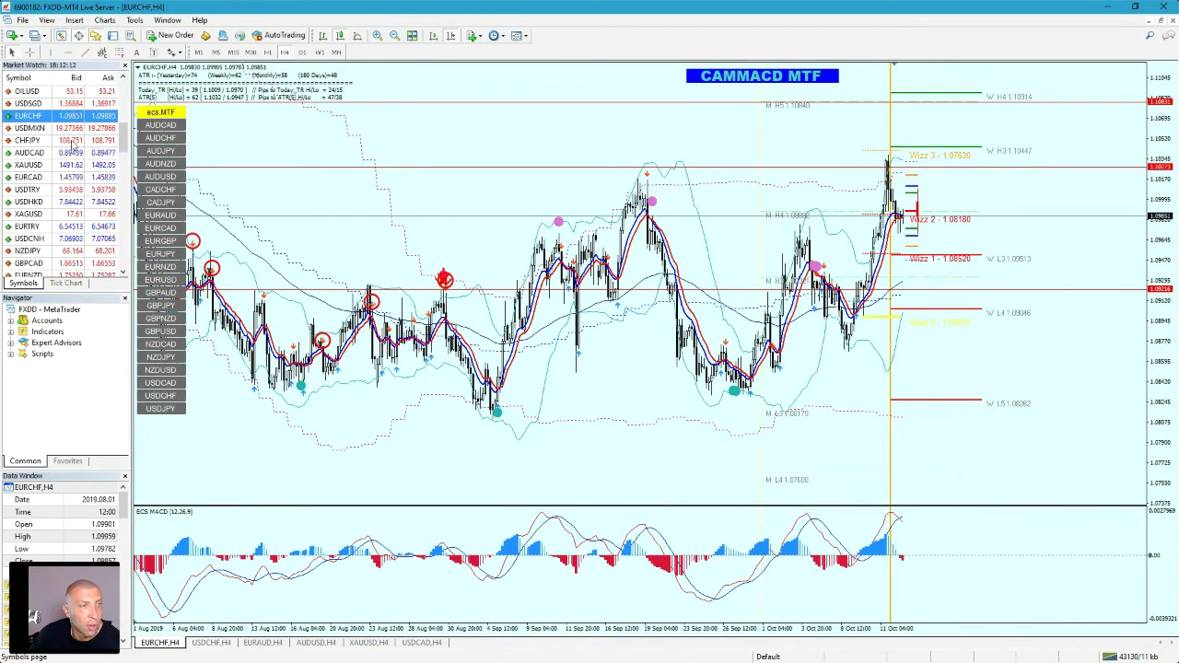
scroll(68, 184, "down", 2)
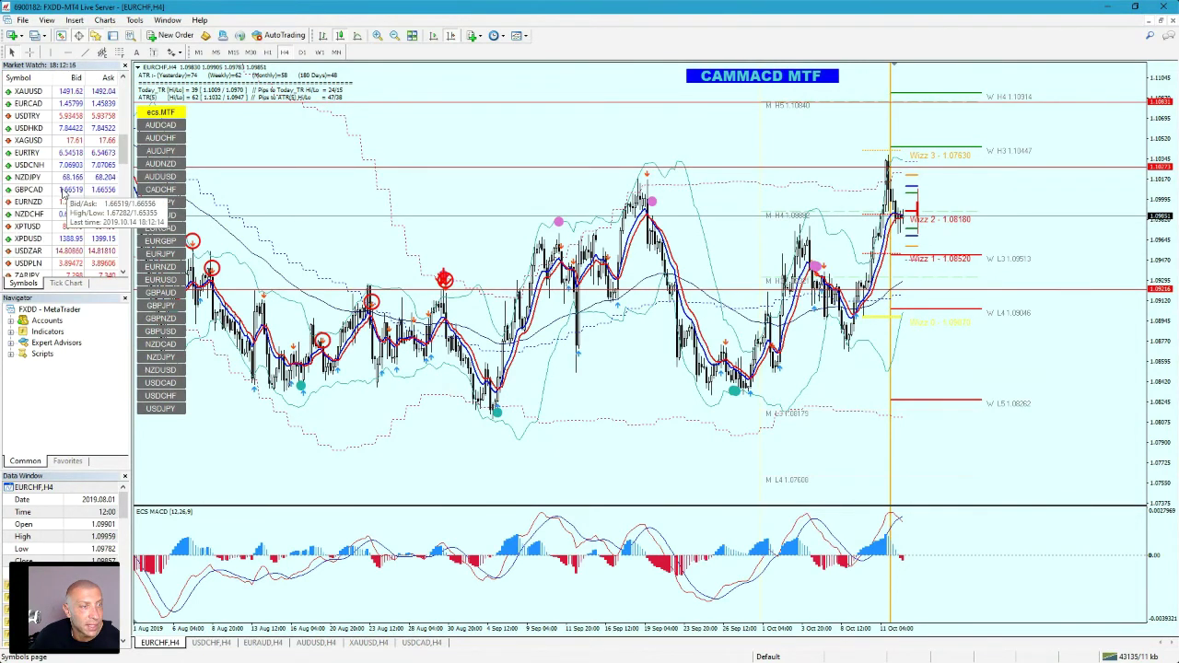
scroll(63, 194, "down", 4)
scroll(63, 199, "down", 2)
scroll(62, 184, "up", 8)
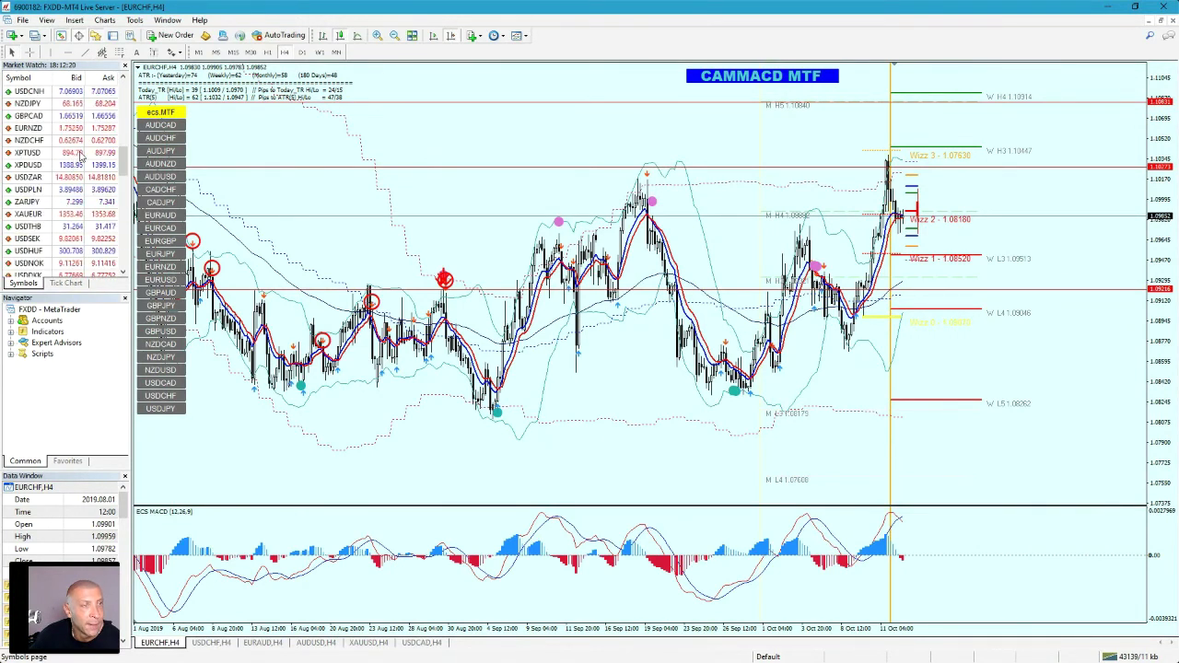
left_click(103, 178)
Load GBPNZD onto the H4 chart and briefly use the crosshair to read a bar.
left_click_drag(293, 205, 291, 199)
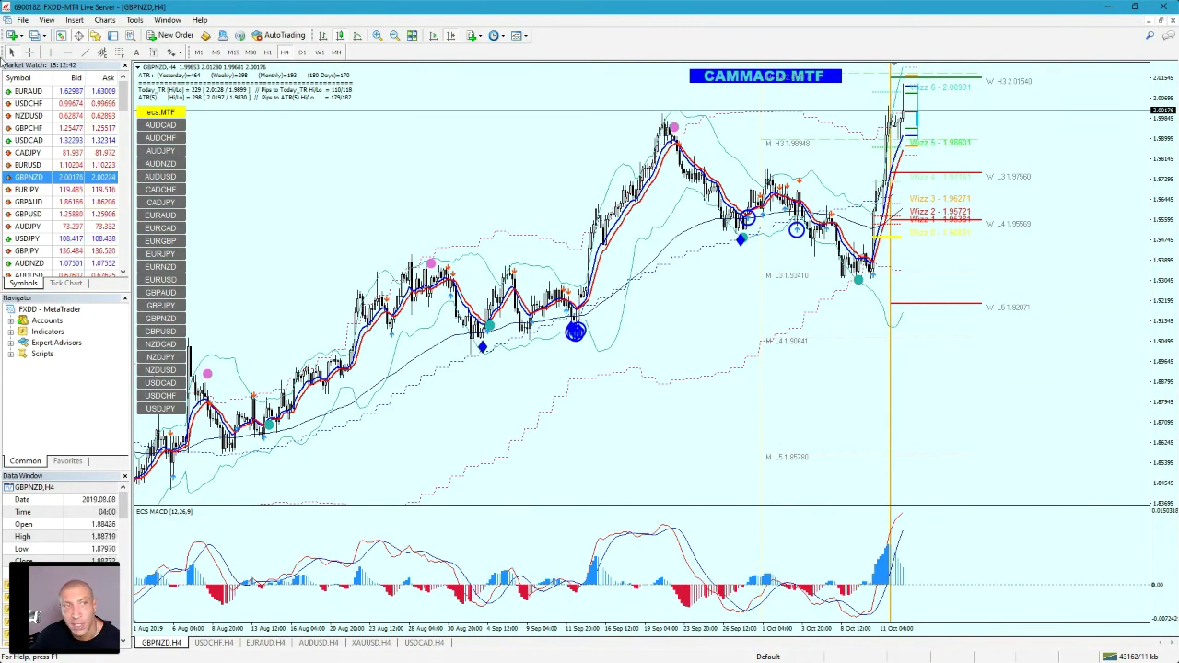
middle_click(639, 112)
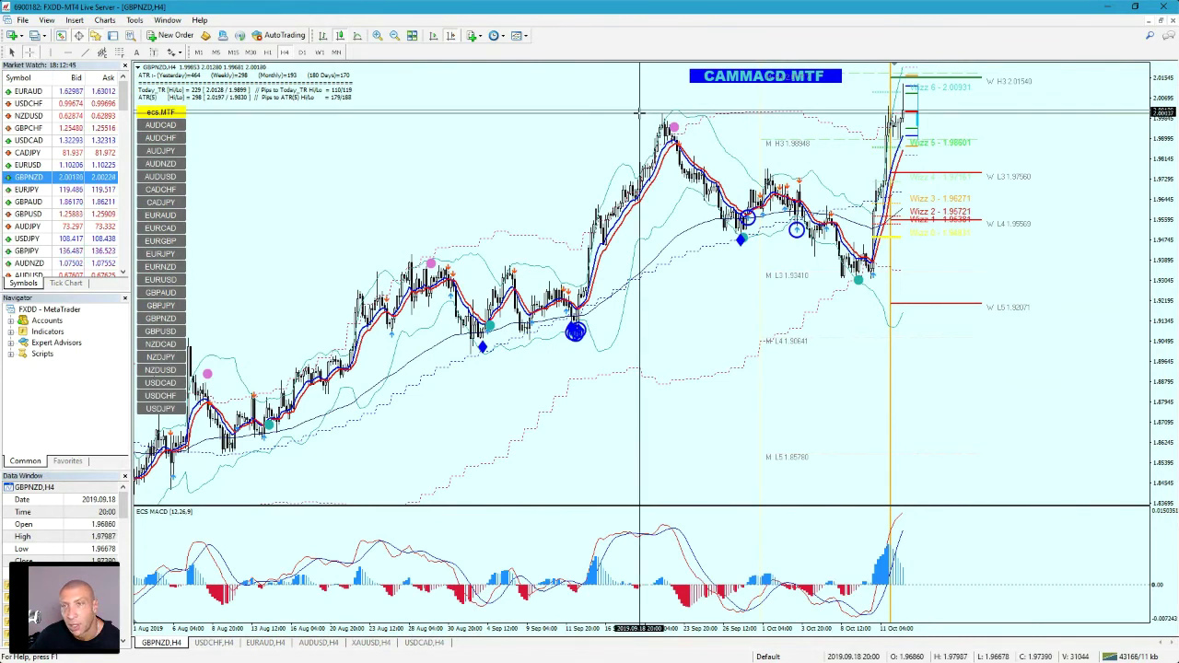
middle_click(639, 111)
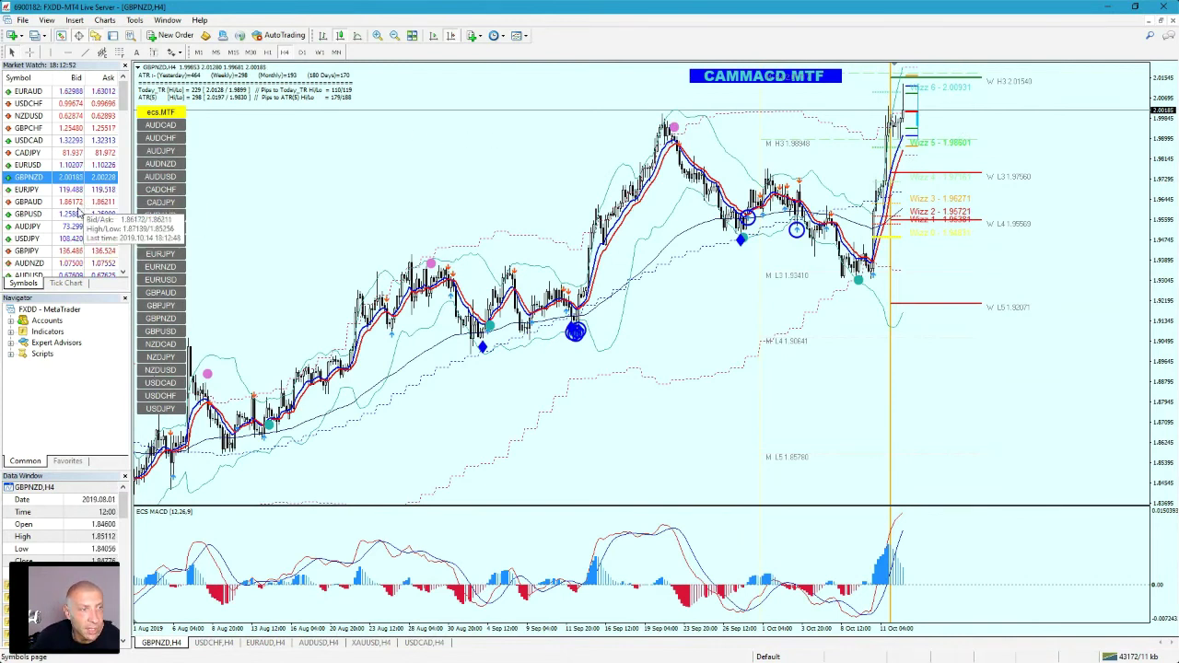
Browse the Market Watch list and select EURNZD.
scroll(78, 222, "down", 2)
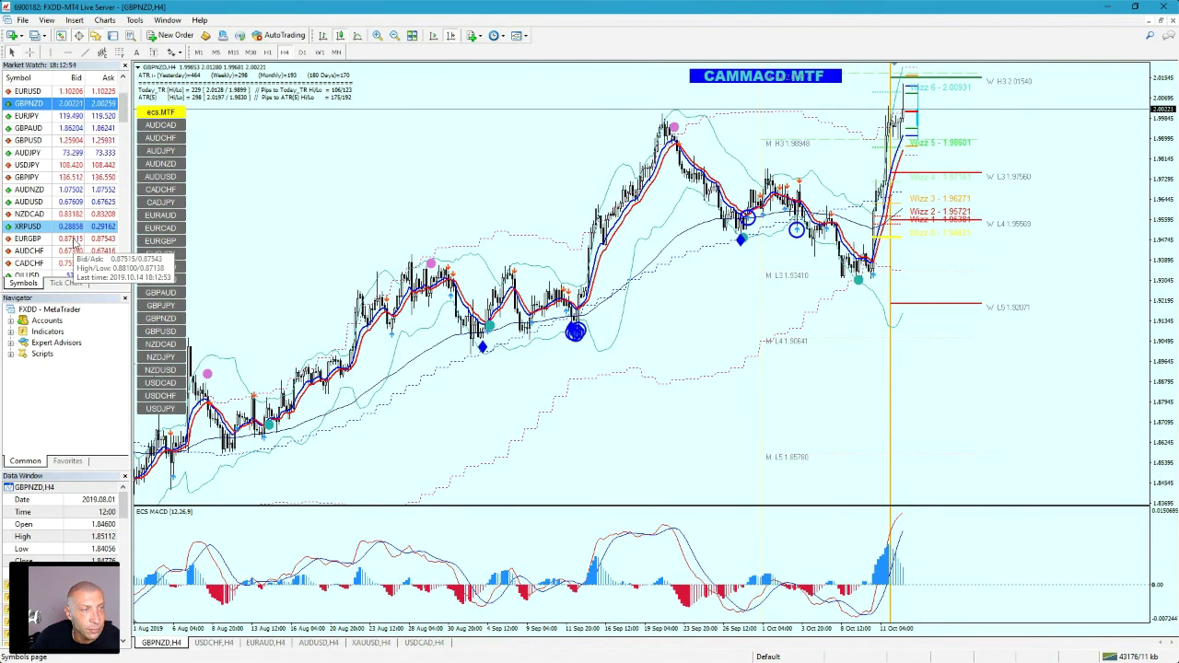
scroll(71, 198, "down", 1)
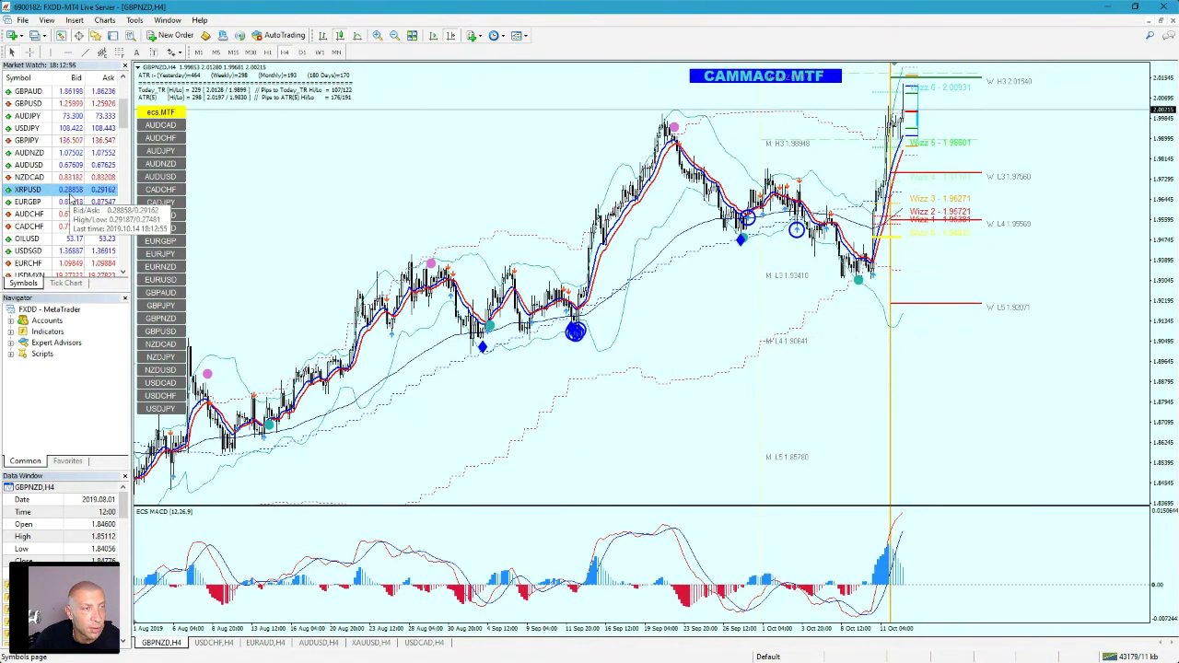
scroll(71, 198, "down", 1)
scroll(72, 201, "down", 1)
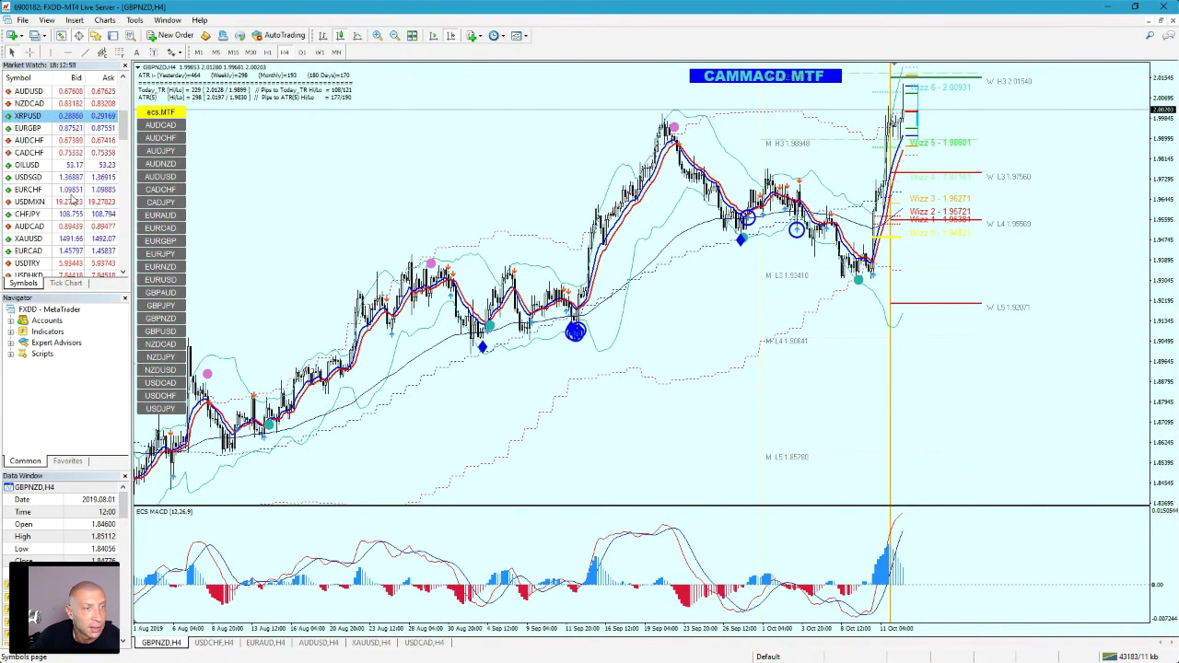
scroll(69, 175, "up", 2)
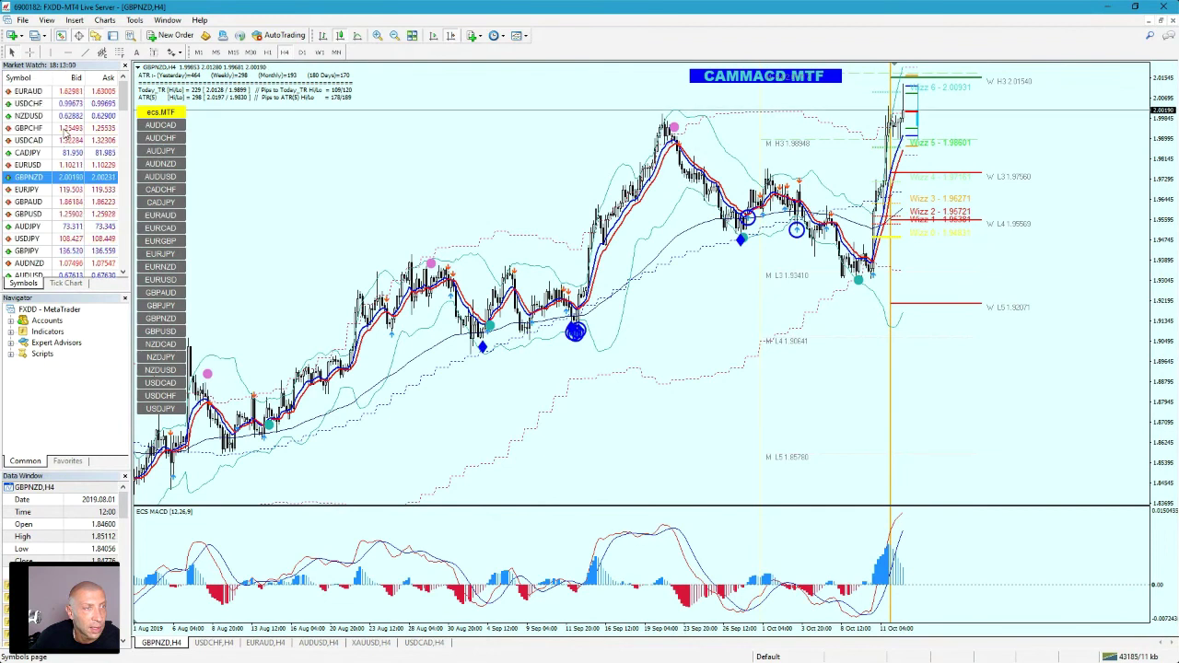
scroll(59, 202, "down", 1)
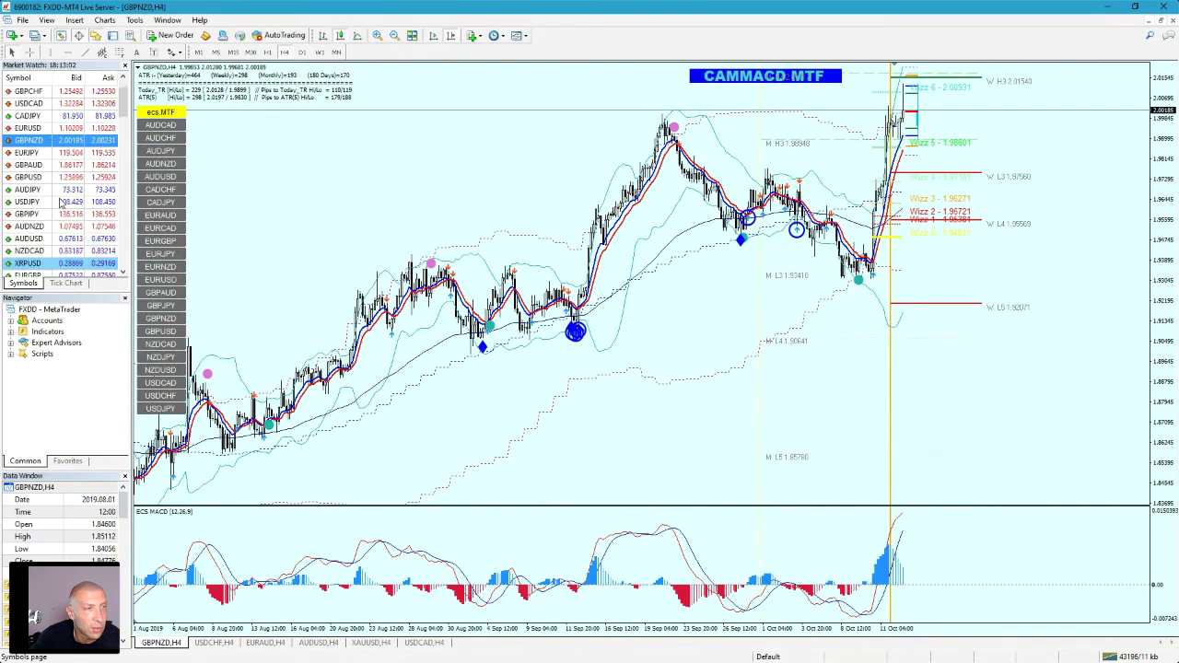
scroll(61, 202, "down", 1)
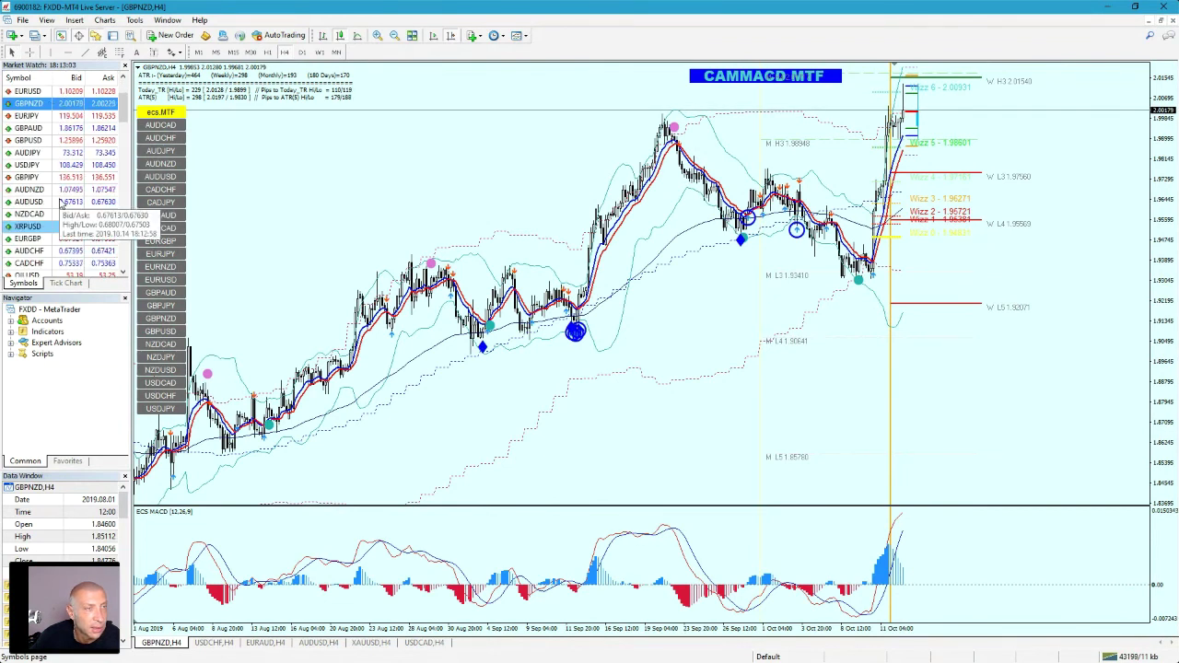
scroll(61, 201, "down", 1)
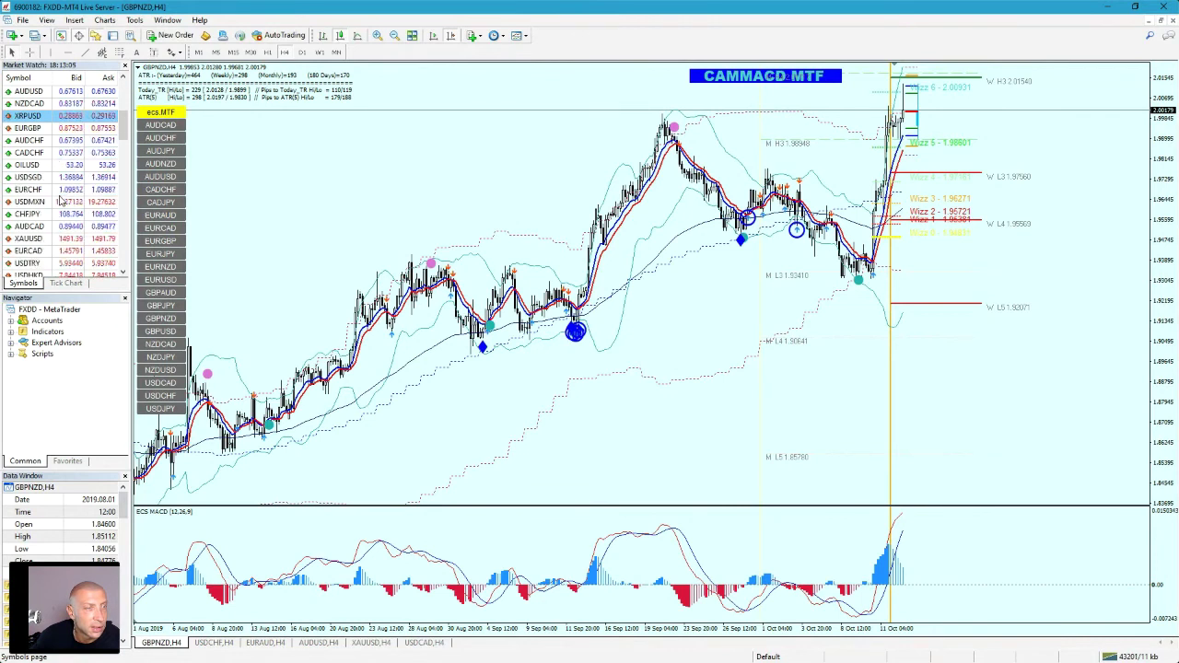
scroll(73, 184, "down", 3)
scroll(78, 181, "down", 3)
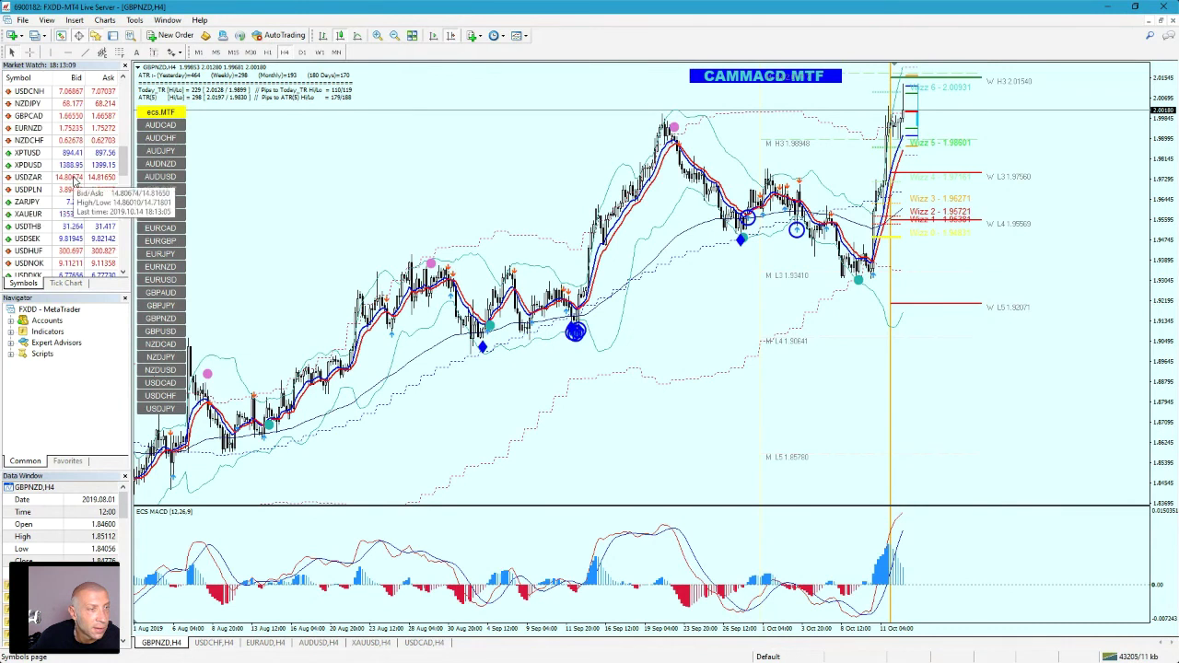
scroll(104, 166, "up", 6)
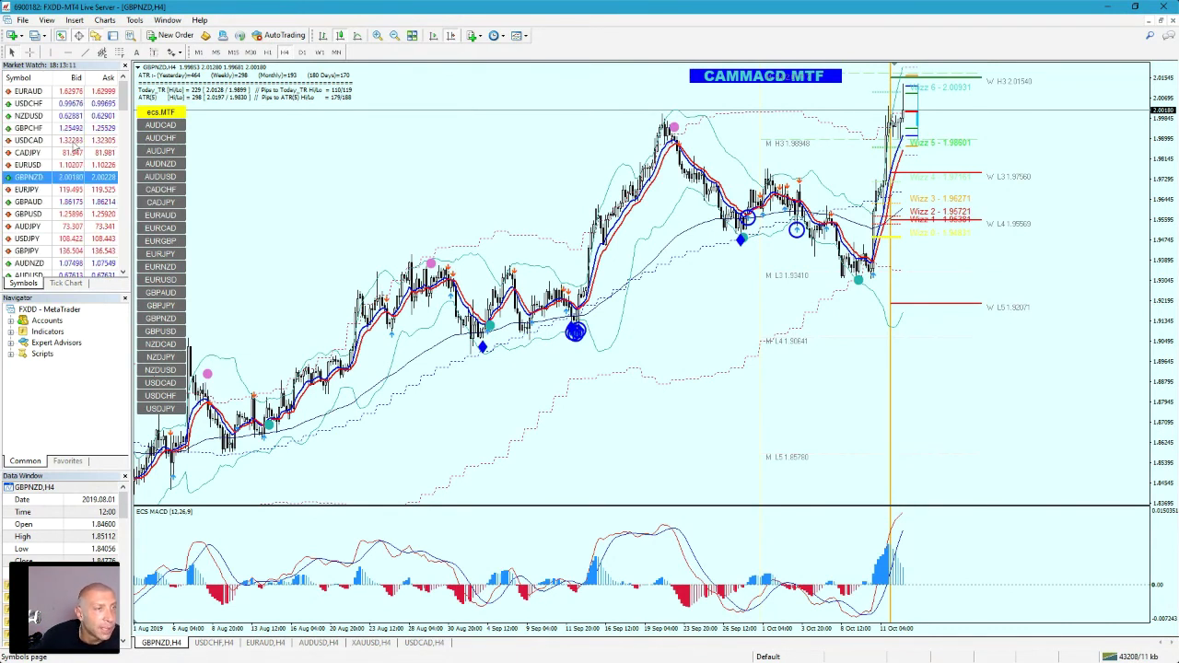
scroll(51, 226, "down", 2)
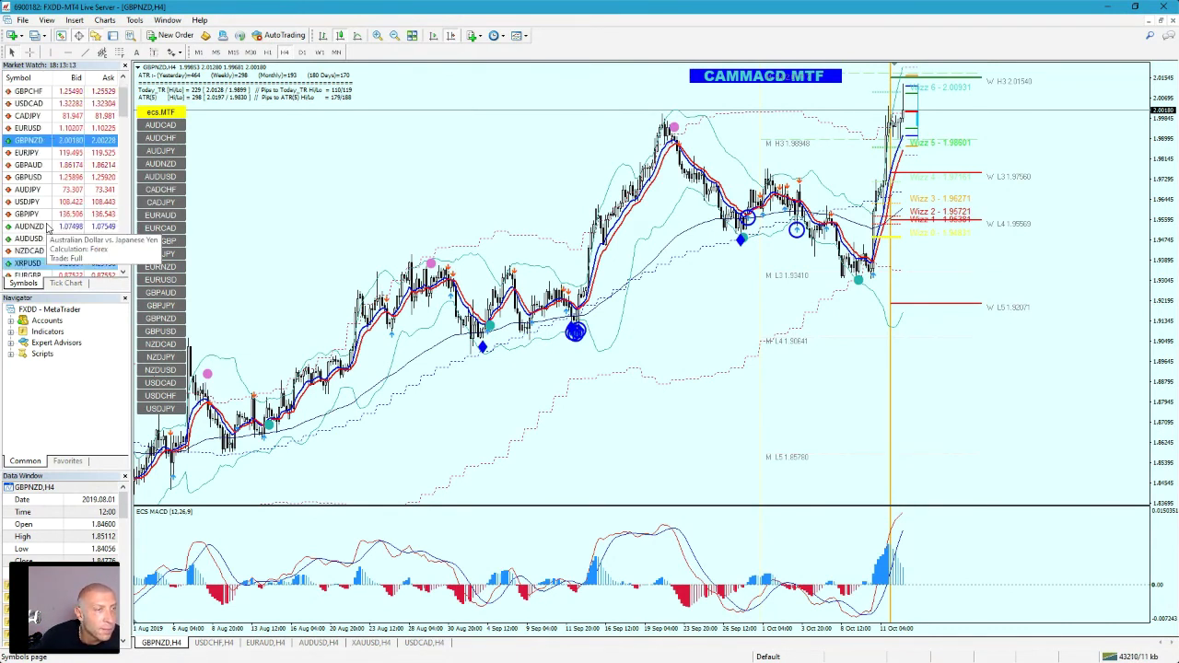
scroll(66, 213, "down", 3)
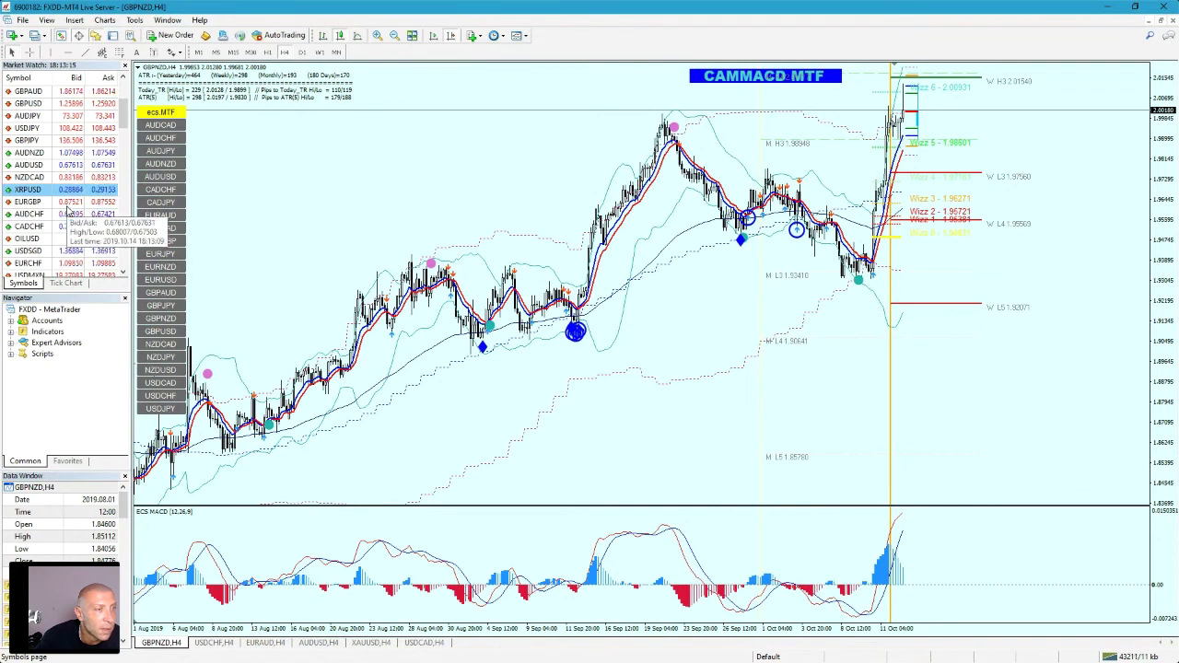
scroll(71, 204, "down", 2)
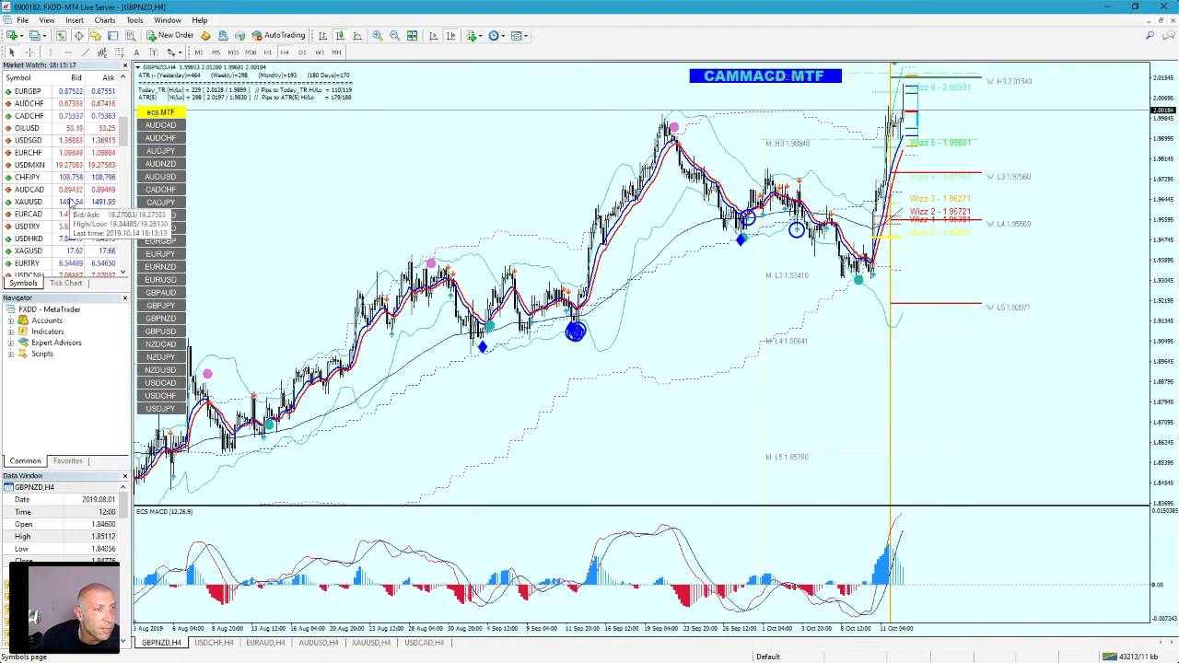
scroll(67, 210, "down", 1)
left_click(82, 240)
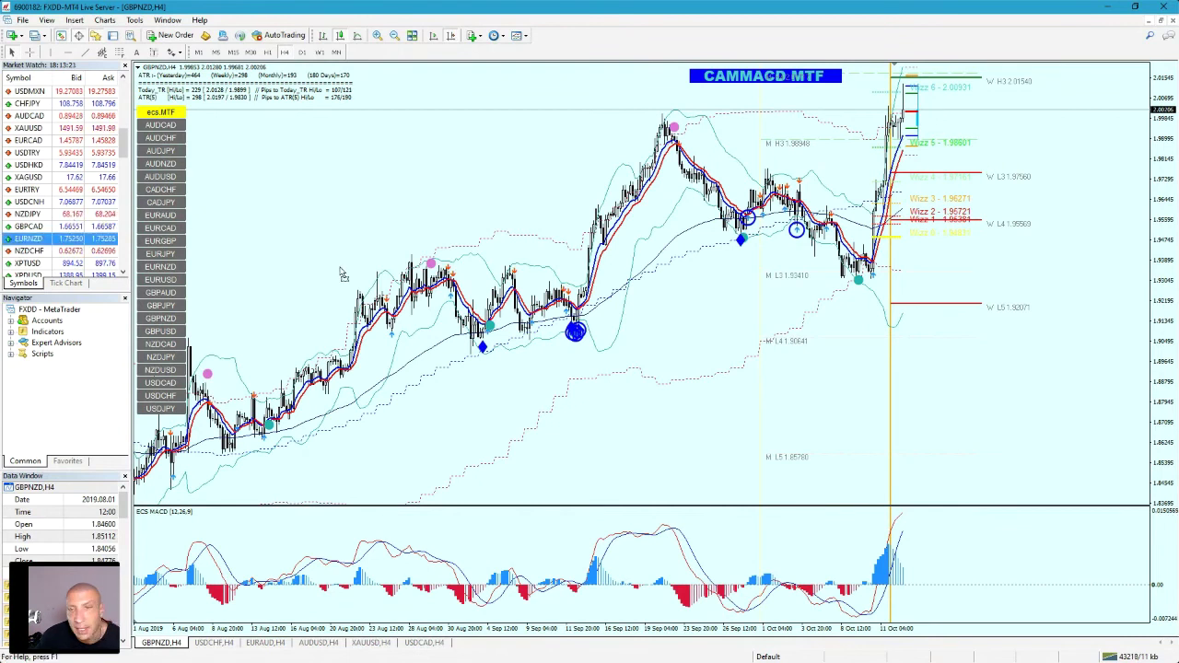
Drop EURNZD onto the main chart, replacing GBPNZD on H4.
left_click_drag(343, 274, 343, 274)
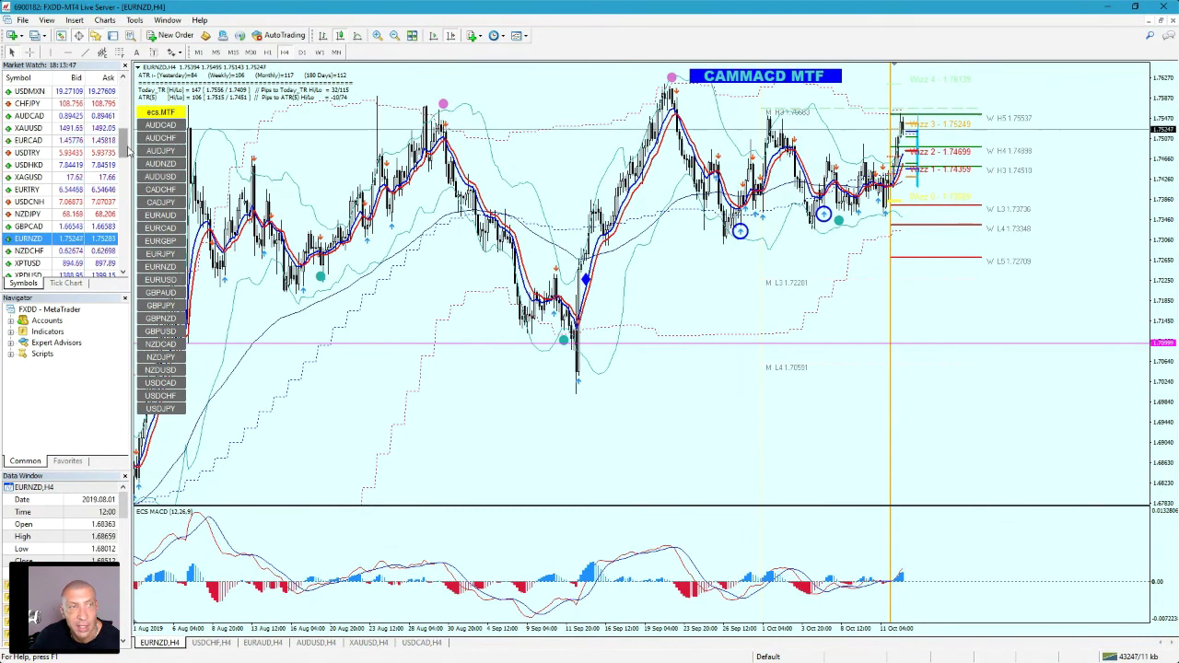
scroll(125, 156, "up", 5)
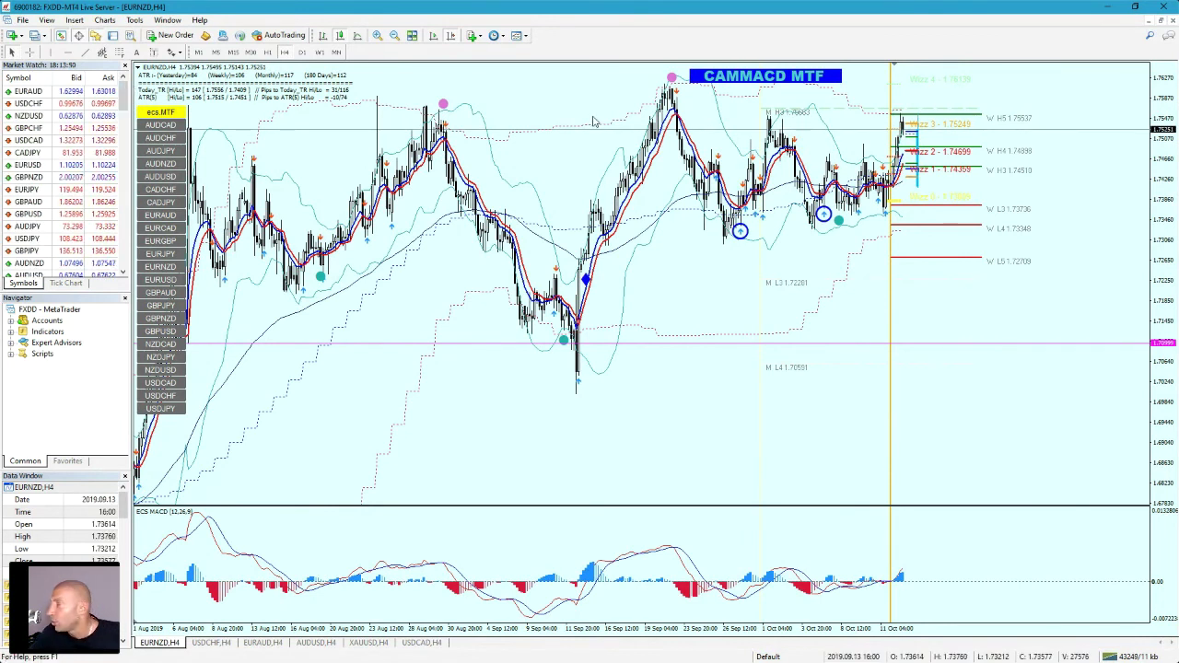